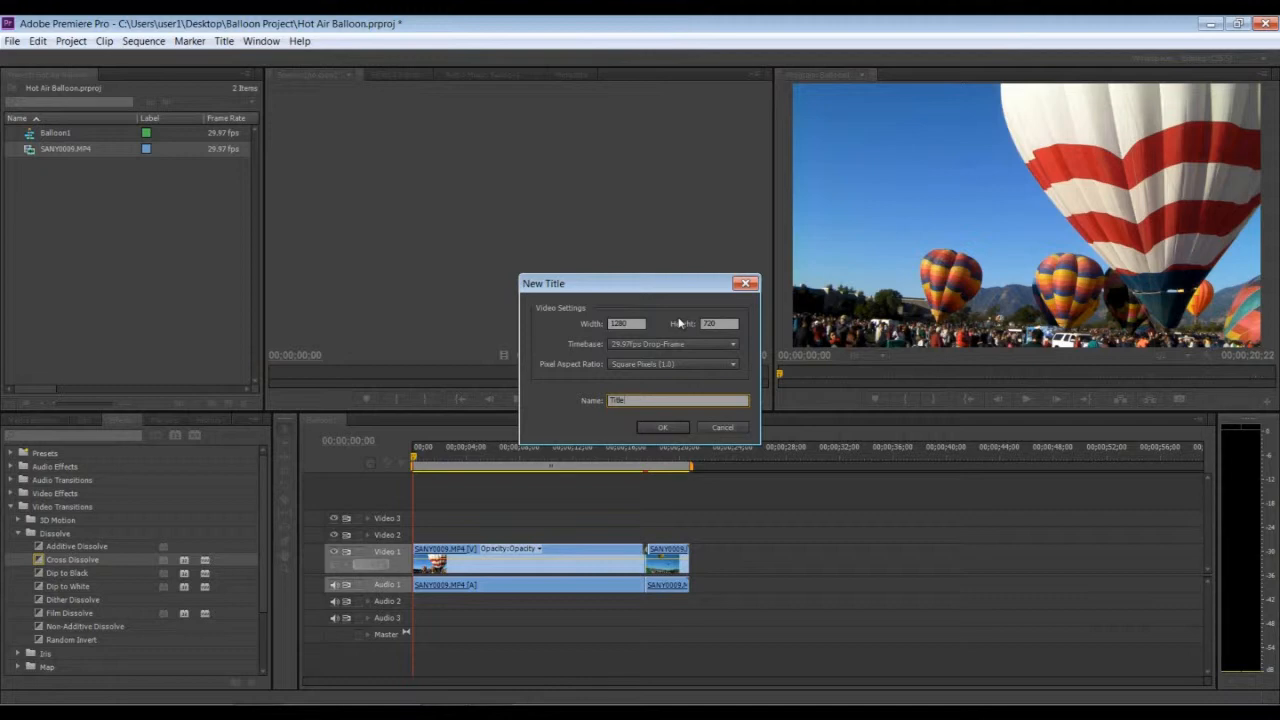
Step: Create the 1280 × 720 title named Title and scrub through the footage behind it, returning to the sequence start
click(663, 428)
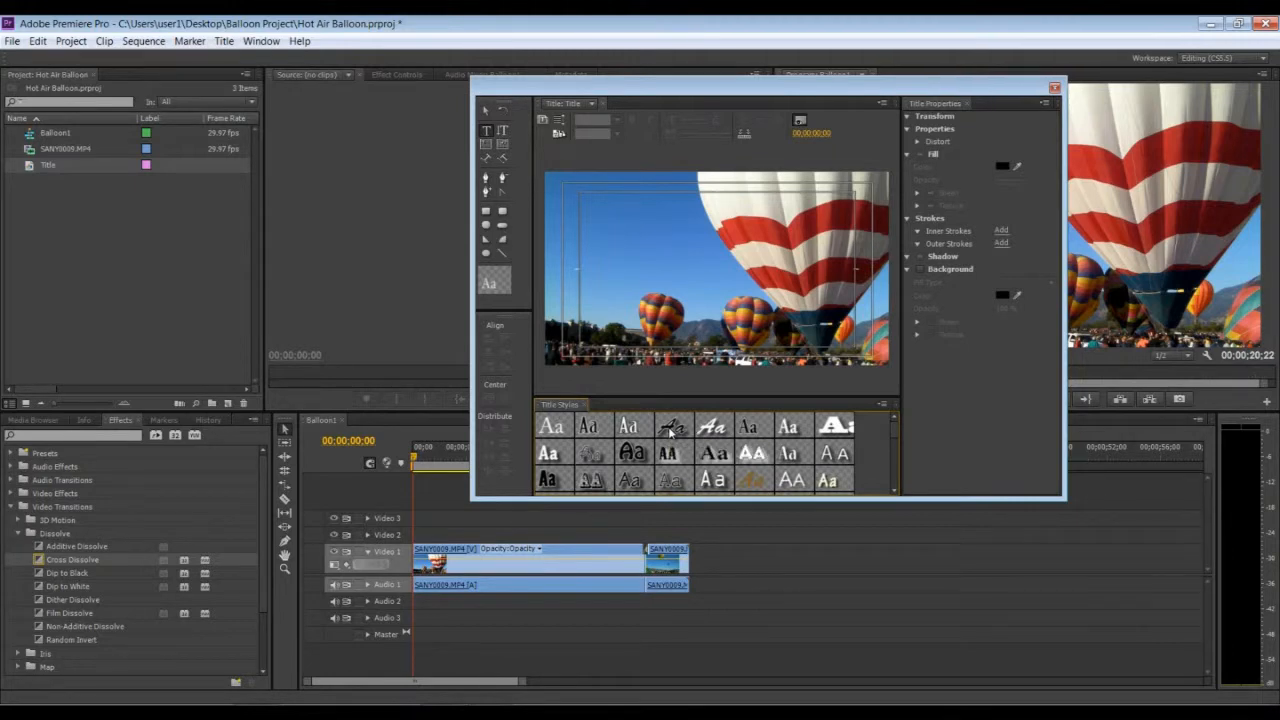
drag(640, 84, 734, 68)
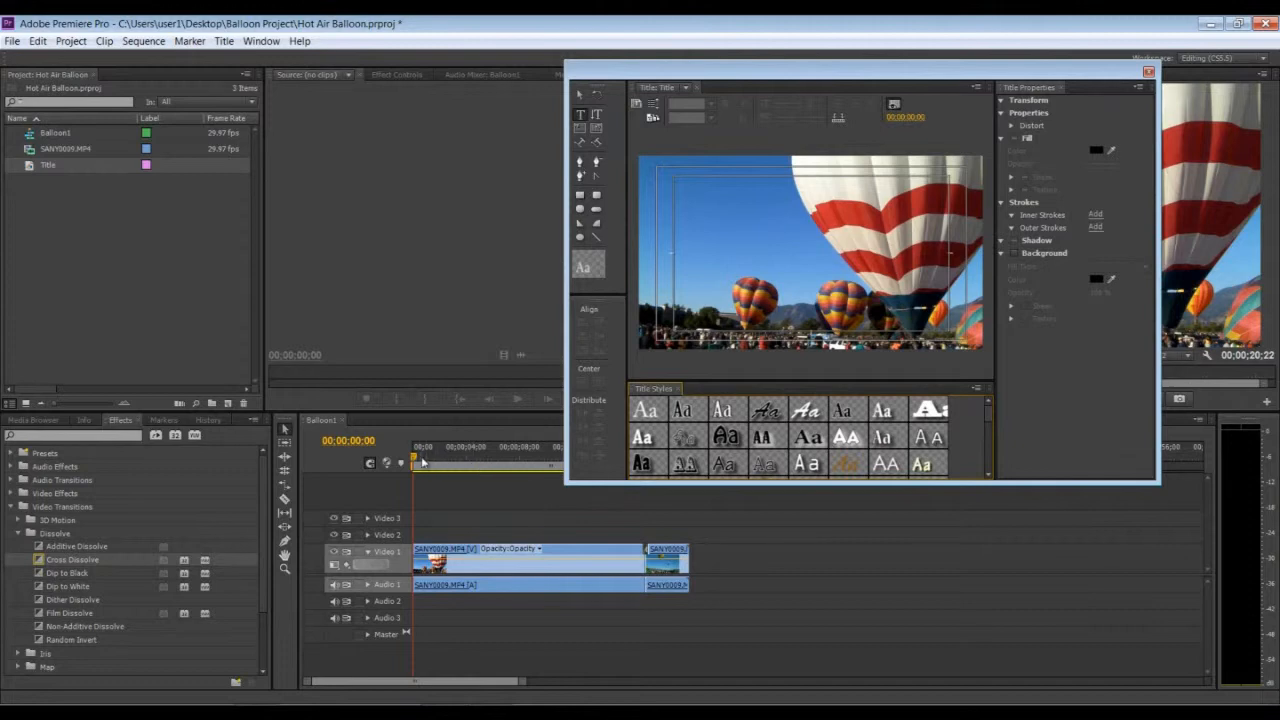
drag(422, 460, 531, 459)
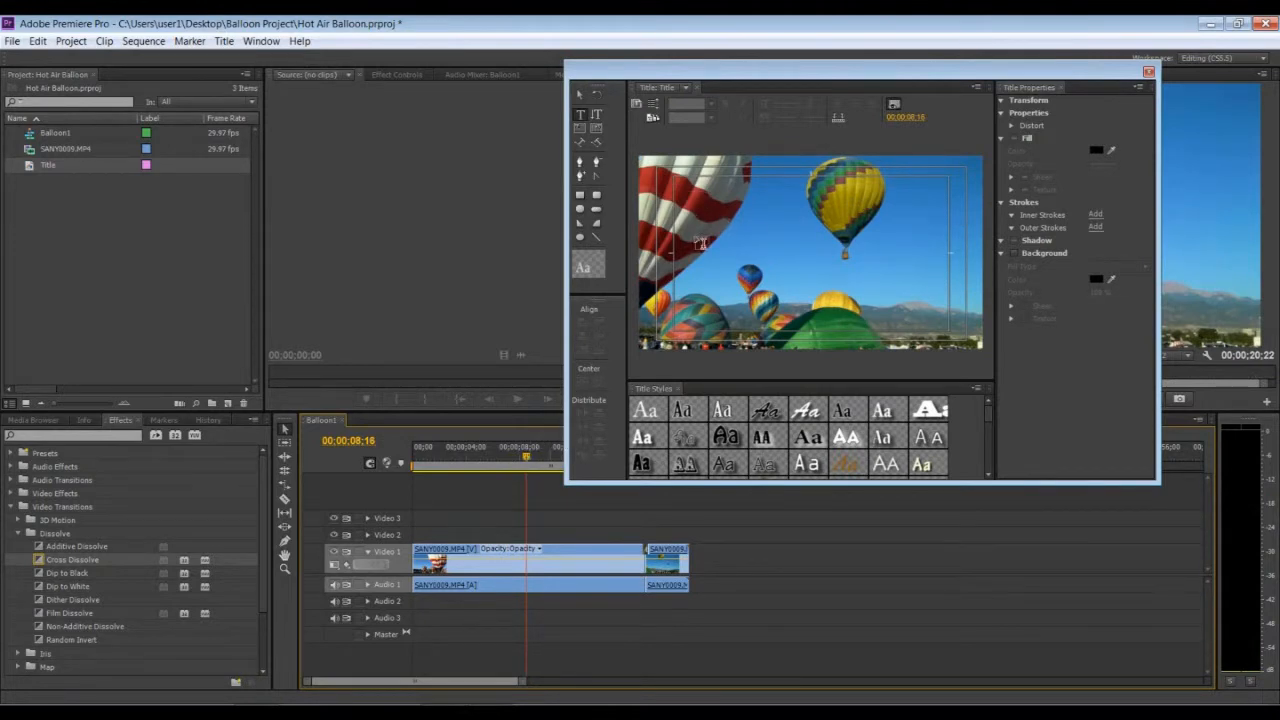
drag(528, 456, 389, 460)
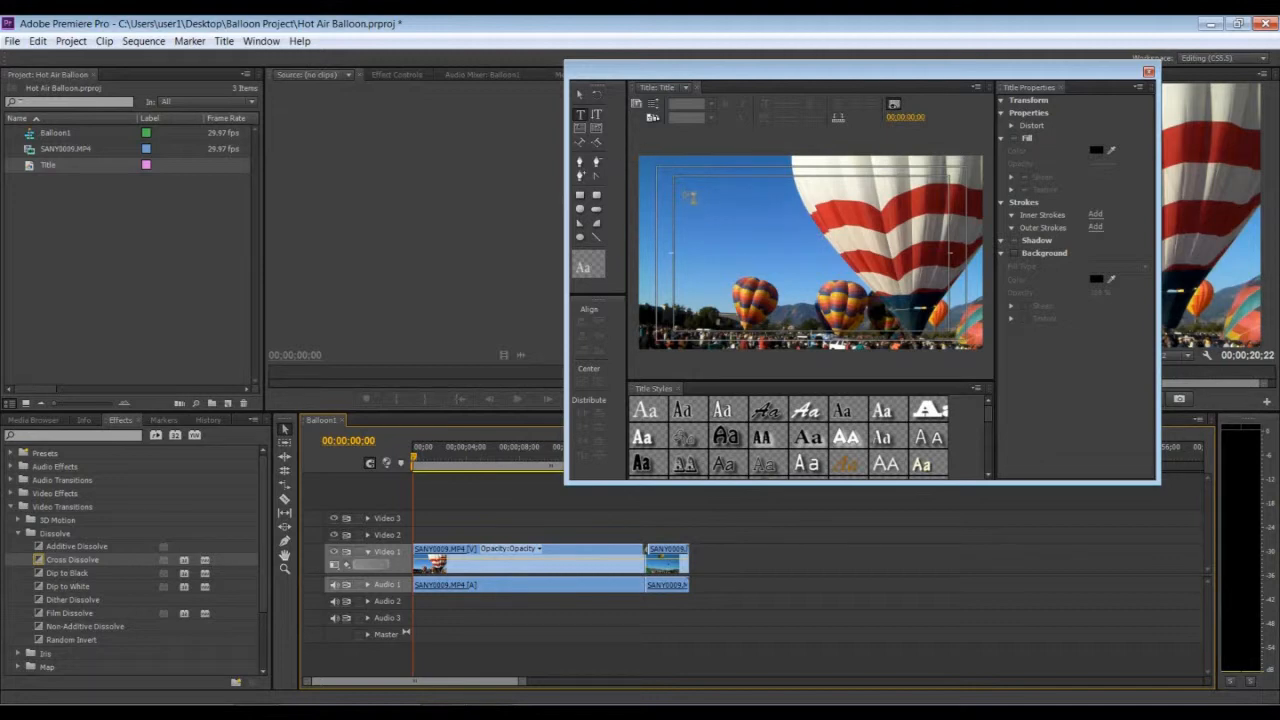
Step: Add the text "Hot Air", "Balloon" and "Festival 2013" on three lines in the blue sky of the title frame
click(688, 190)
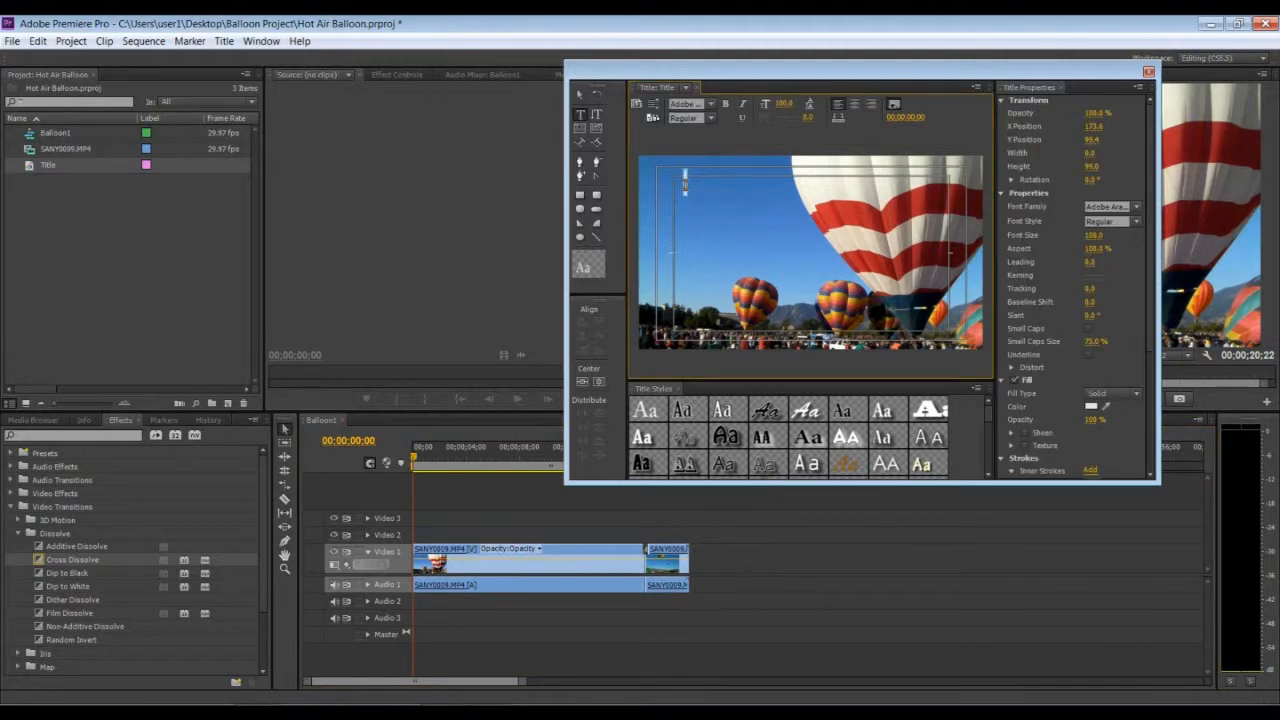
text(Hot Air)
key(Return)
text(Balloon)
key(Return)
text(Festival 2013)
Step: Set the whole title text to font size 85 and leading -31
drag(786, 235, 677, 184)
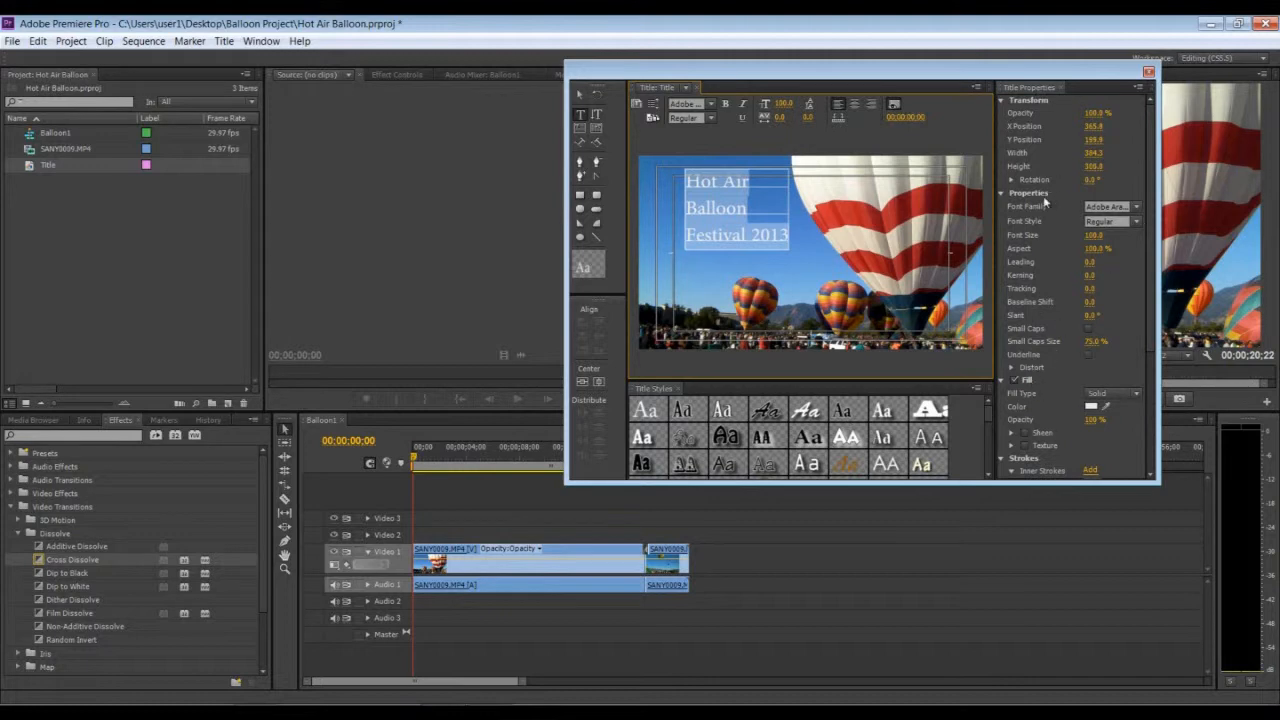
click(1088, 238)
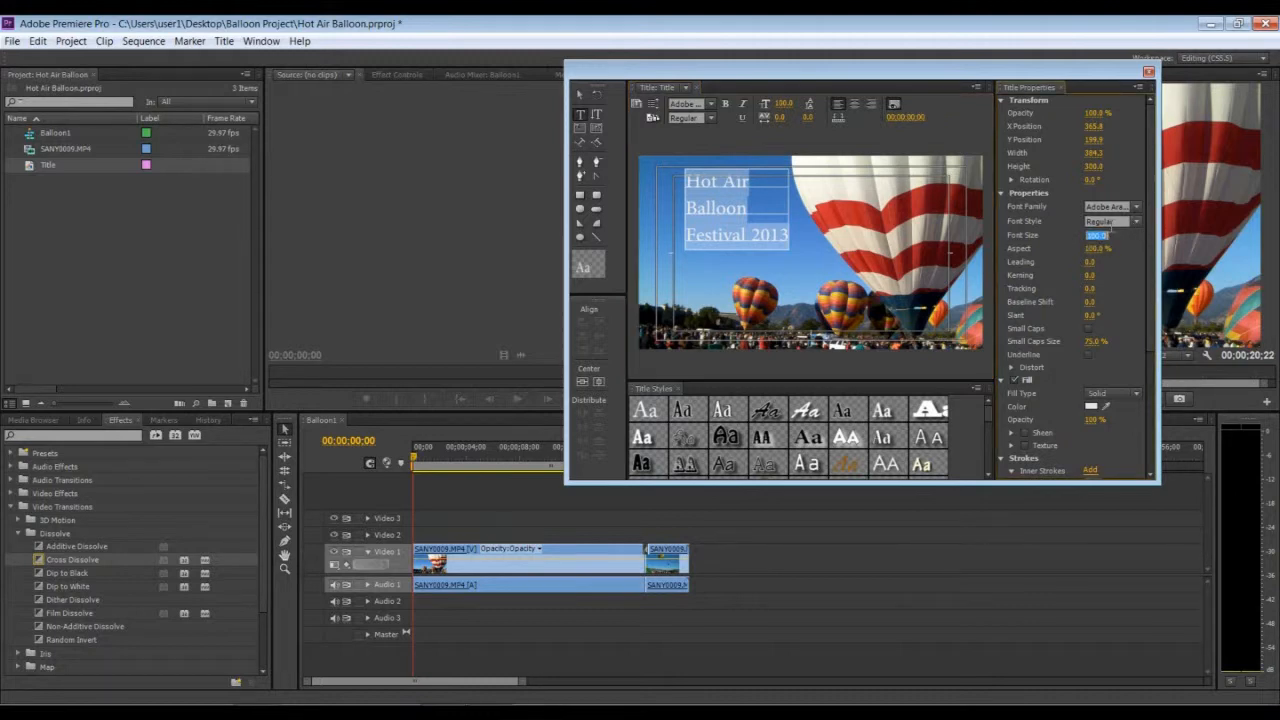
click(1119, 243)
drag(1098, 240, 1036, 263)
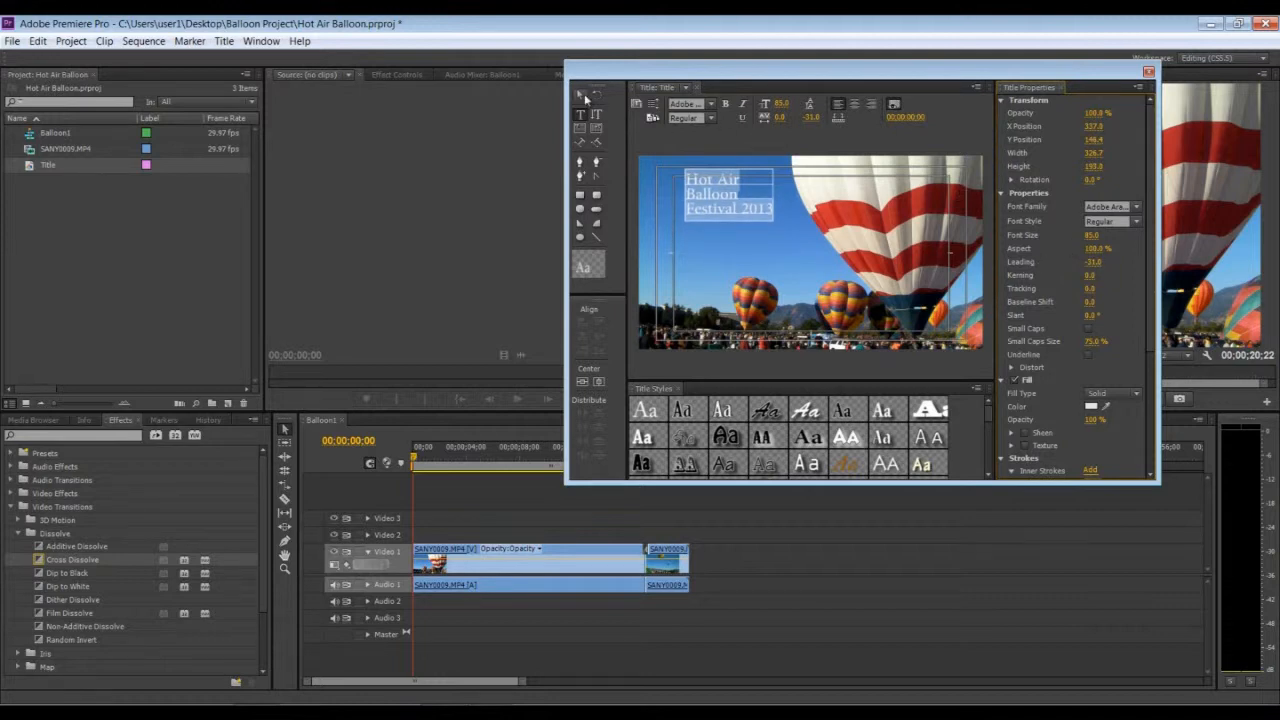
Step: Enlarge the text block to about font size 96.6, move it into the upper-left sky, and close the title
click(585, 97)
drag(726, 195, 719, 205)
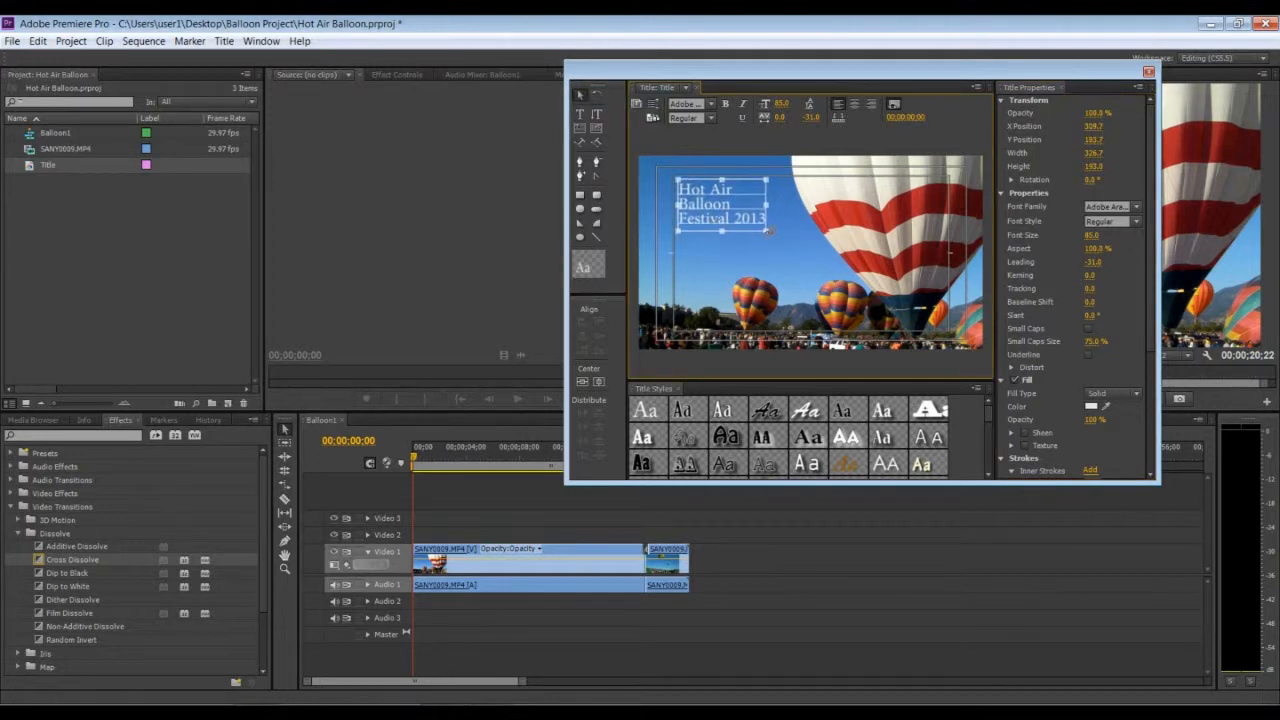
drag(766, 230, 777, 241)
drag(714, 208, 711, 206)
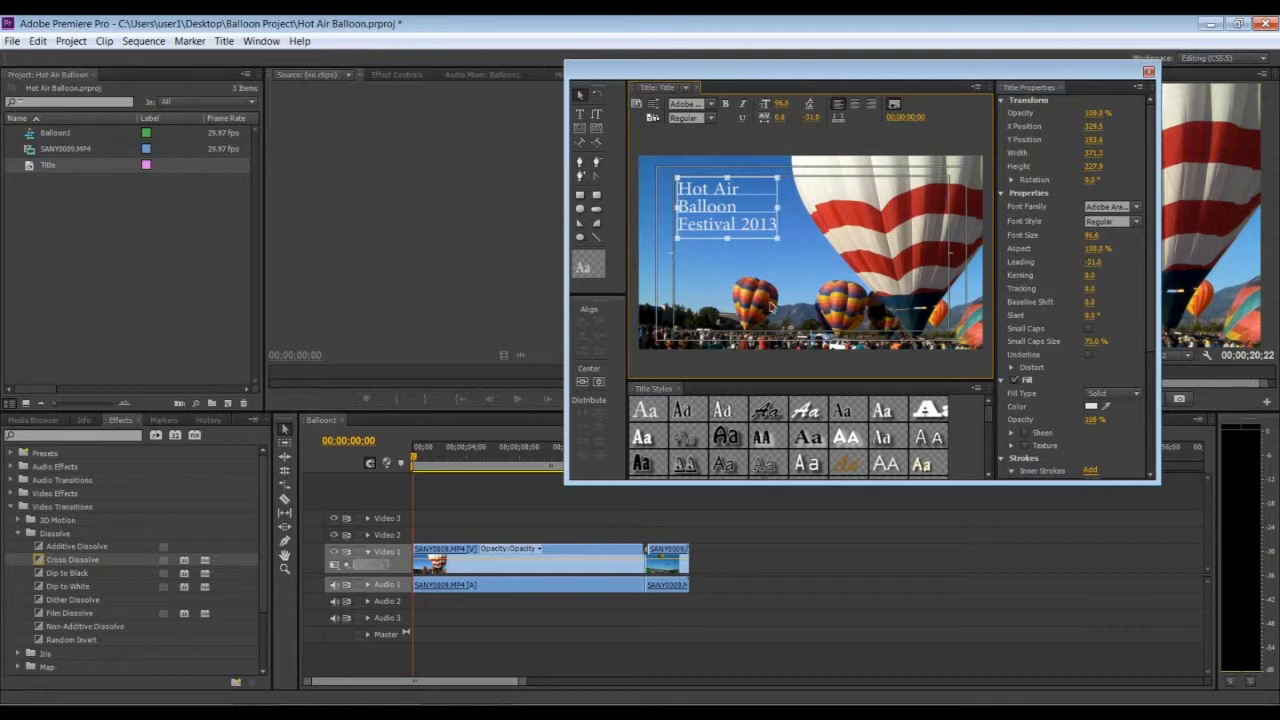
drag(700, 205, 683, 199)
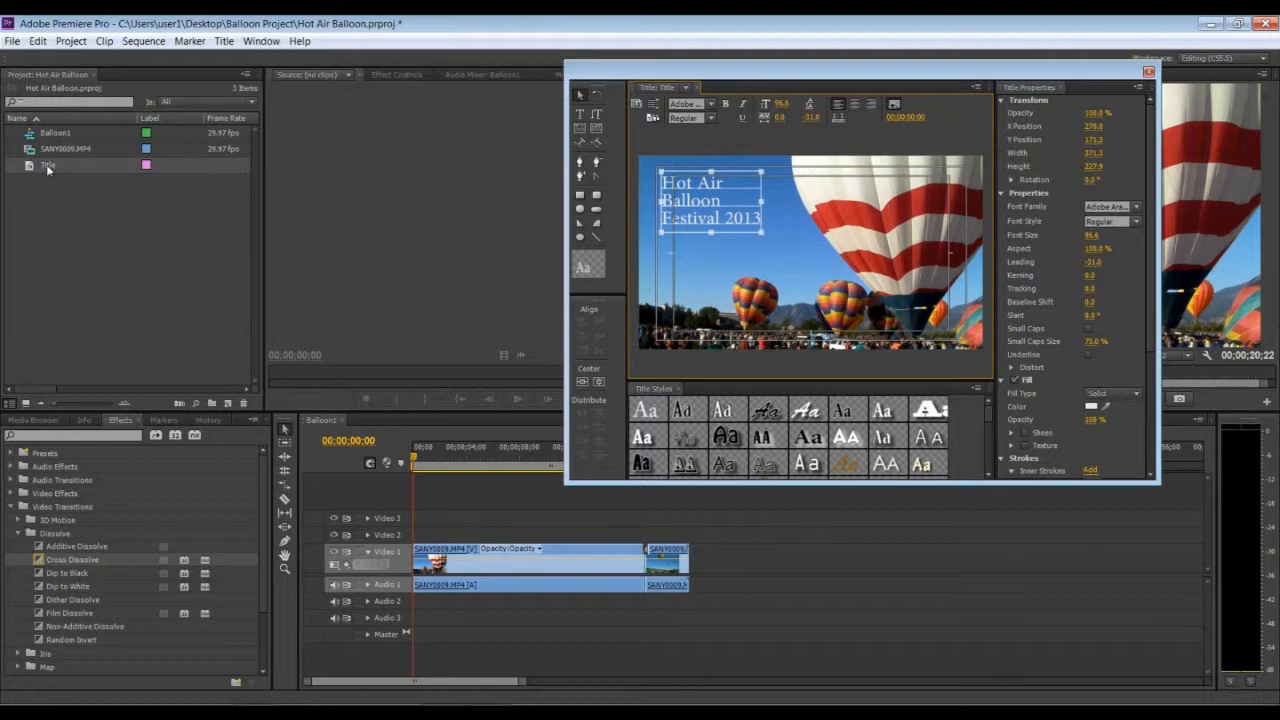
click(1149, 72)
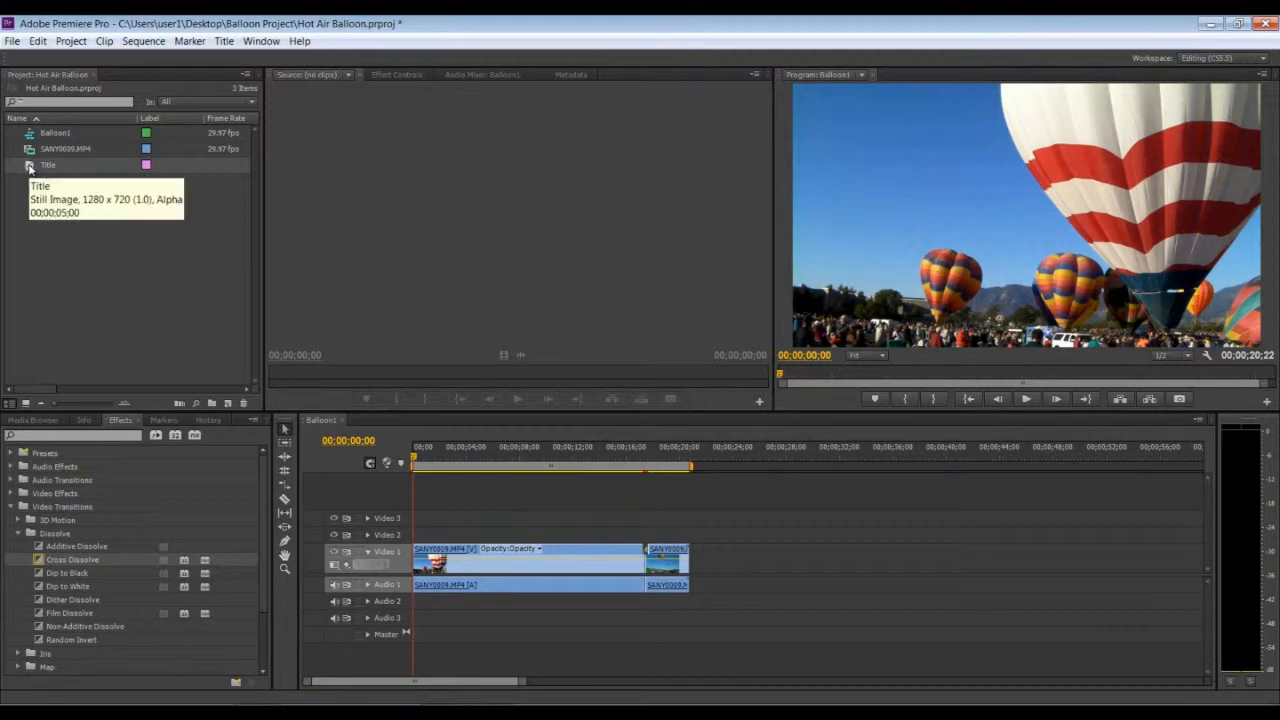
Step: Place the Title clip on Video 2 at the start of the Balloon1 sequence, above the first video clip
drag(30, 168, 421, 538)
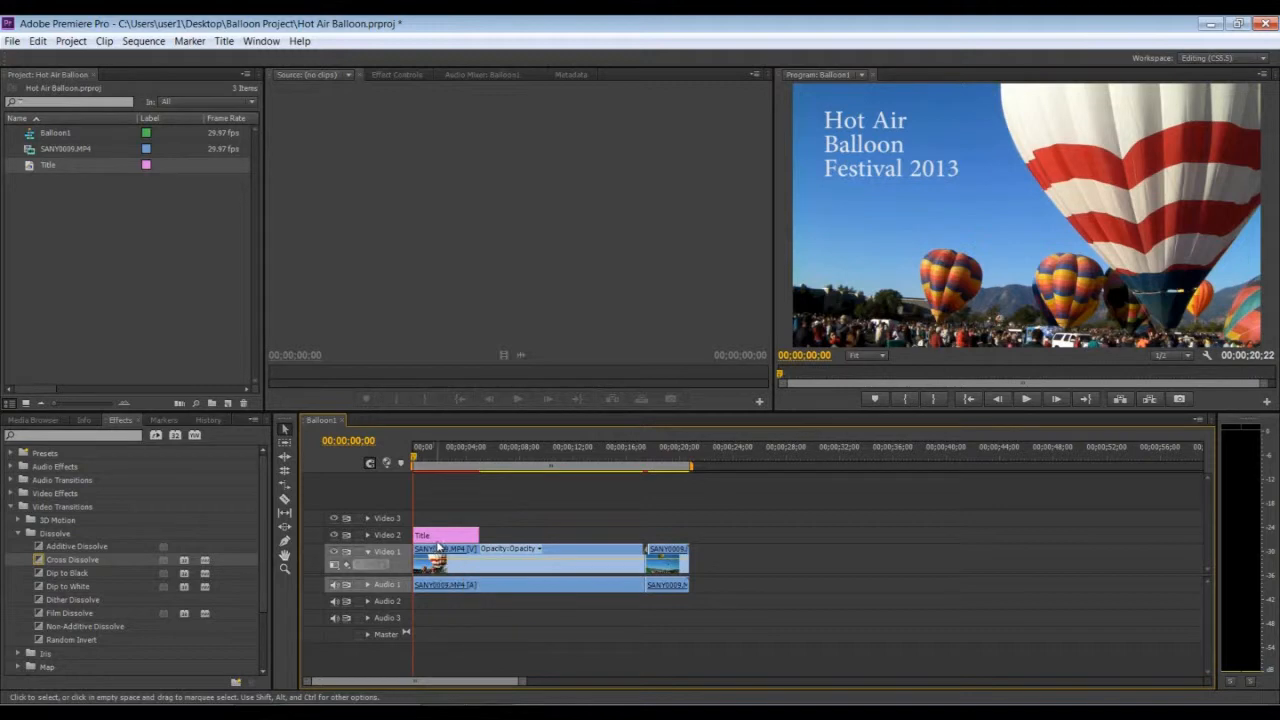
click(436, 537)
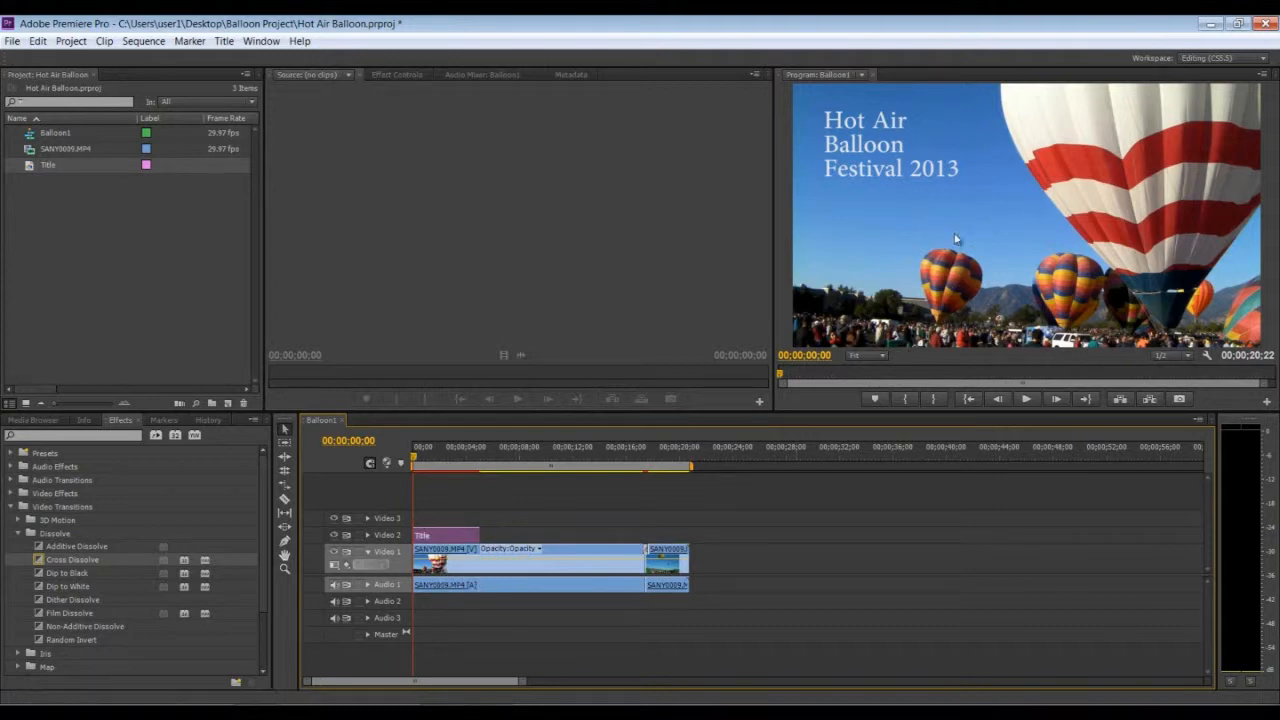
Step: Try stacking the first SANY0009.MP4 clip above the title on Video 3, and return it to Video 1
click(457, 560)
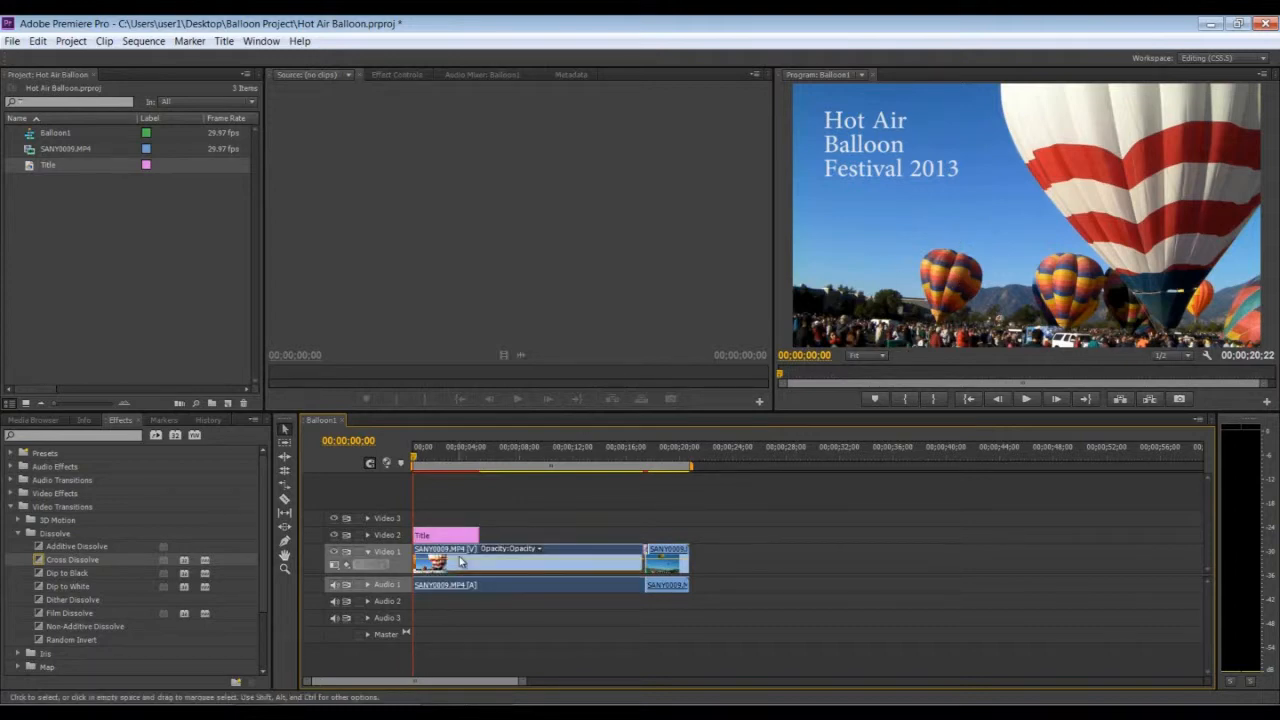
drag(457, 560, 457, 525)
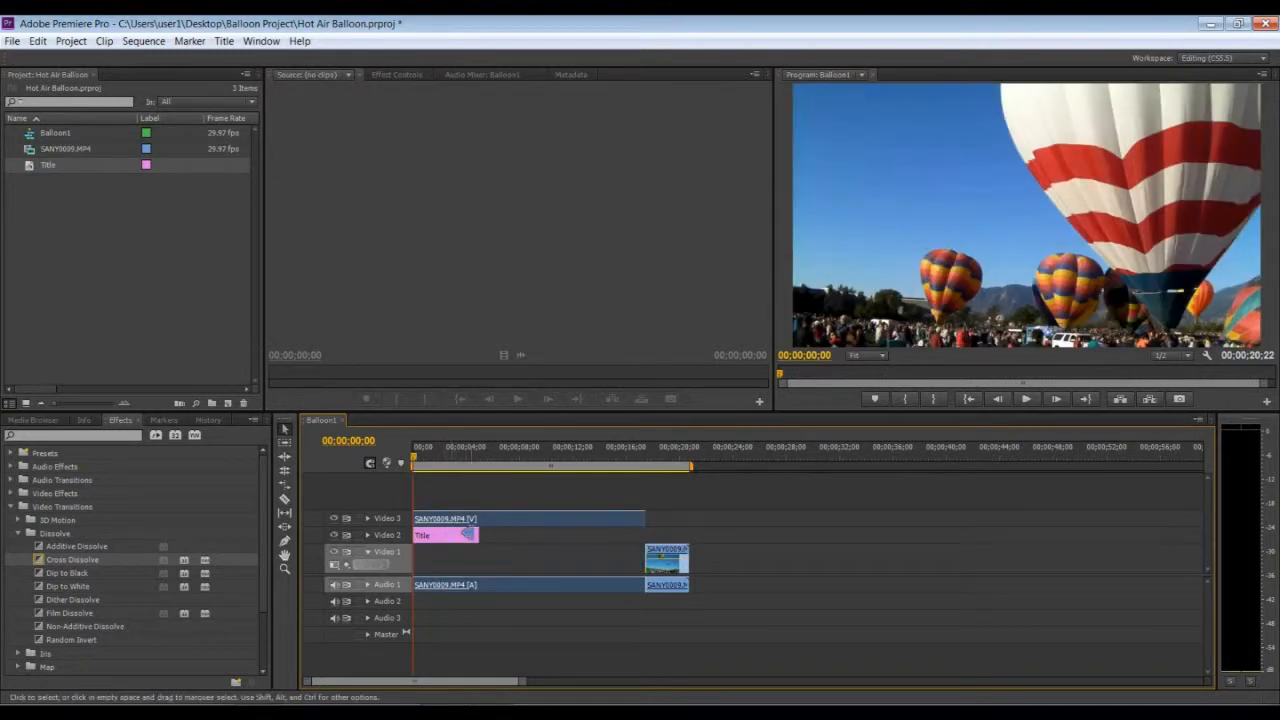
drag(550, 518, 545, 558)
Step: Trim the end of the title clip on Video 2 to 00;00;02;16, before the large balloon reaches the text
click(430, 460)
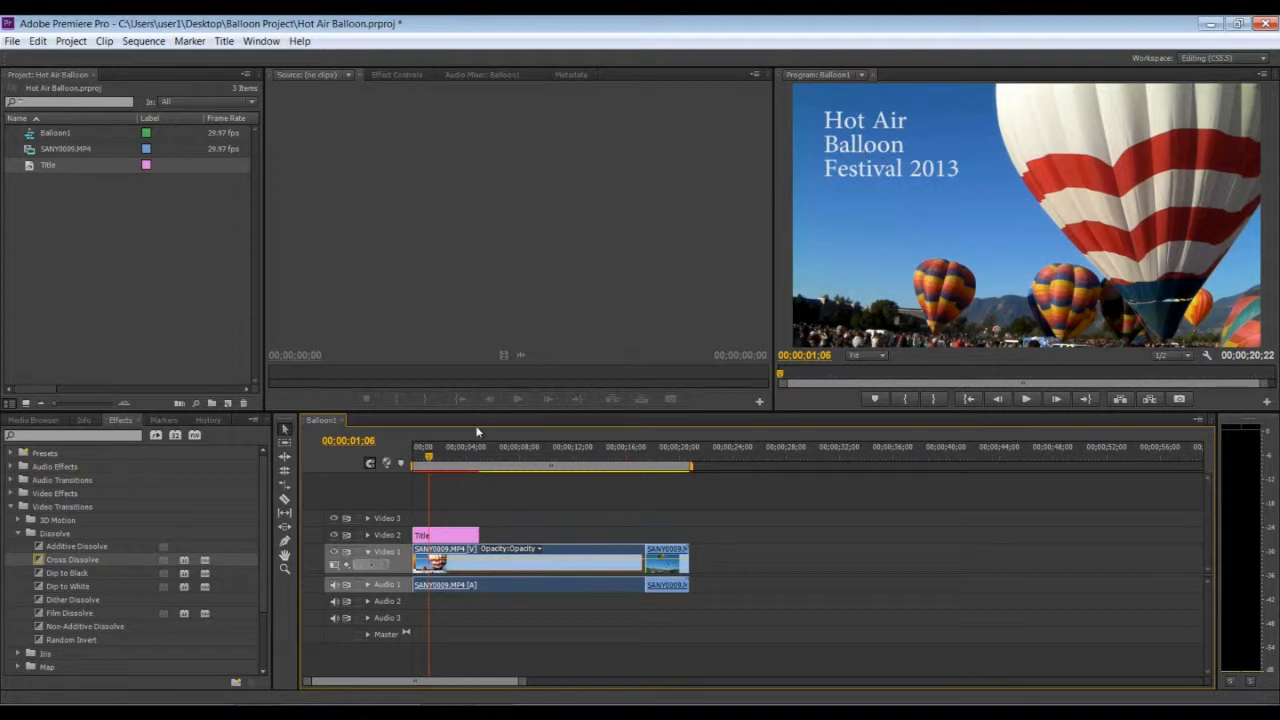
click(445, 542)
mouse_move(427, 458)
mouse_down()
mouse_move(482, 458)
mouse_move(429, 458)
mouse_up()
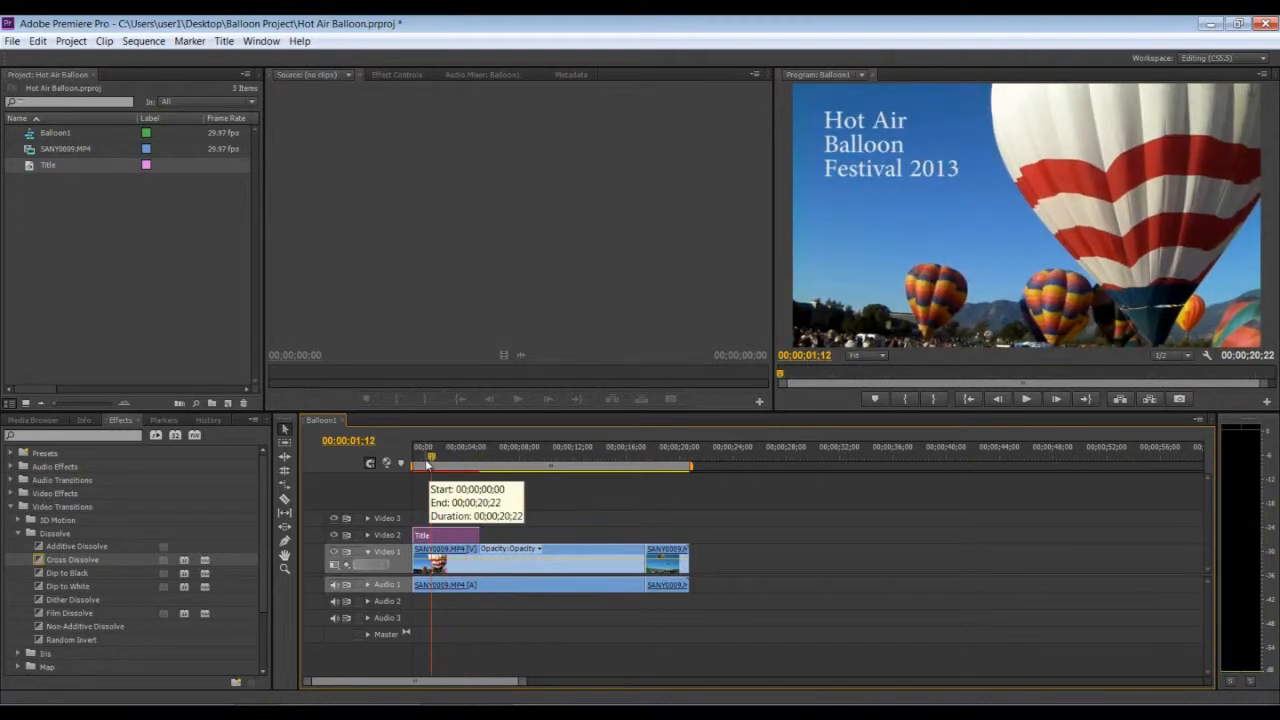
click(474, 535)
mouse_move(474, 535)
mouse_down()
mouse_move(490, 536)
mouse_move(462, 536)
mouse_up()
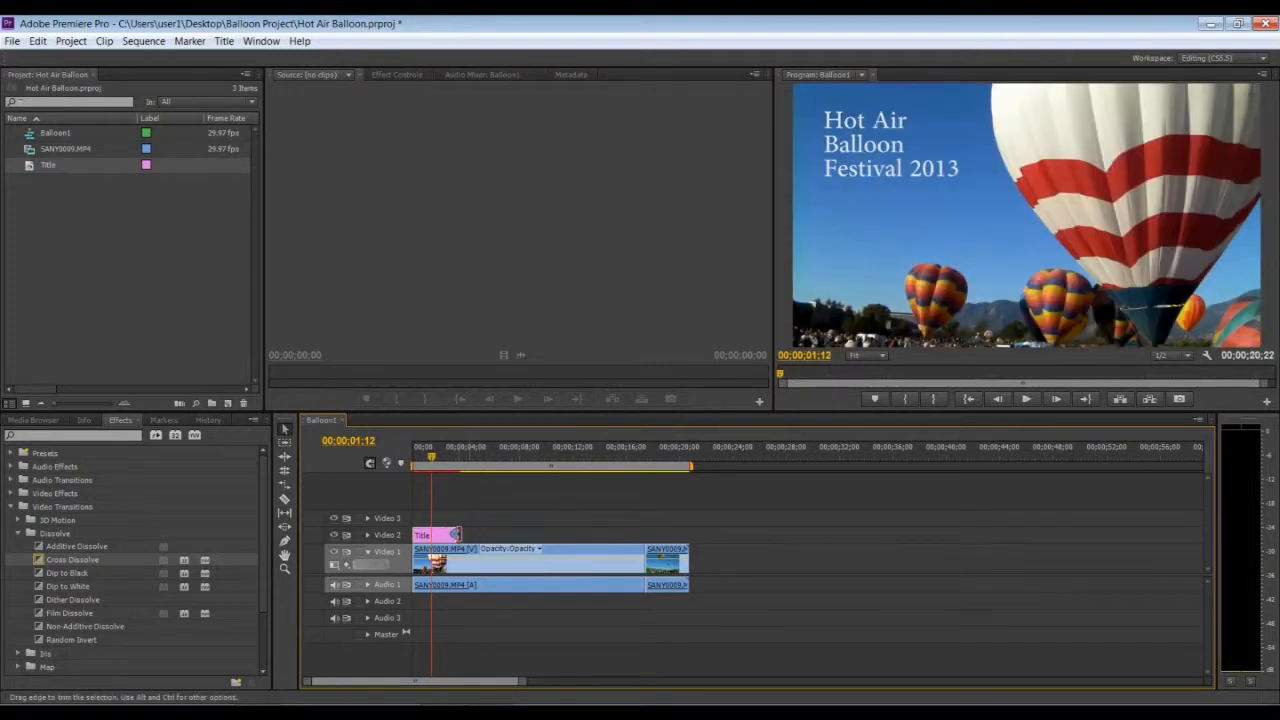
mouse_move(437, 458)
mouse_down()
mouse_move(396, 463)
mouse_move(460, 467)
mouse_up()
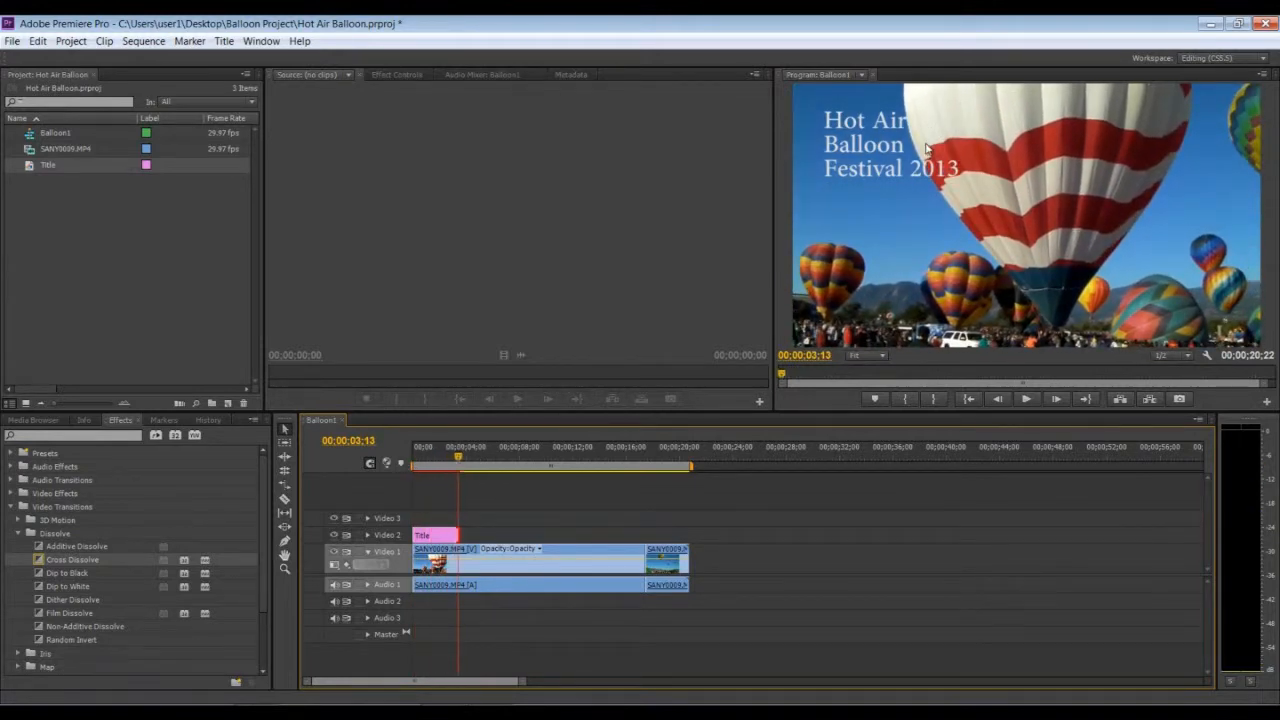
click(457, 460)
drag(457, 460, 449, 462)
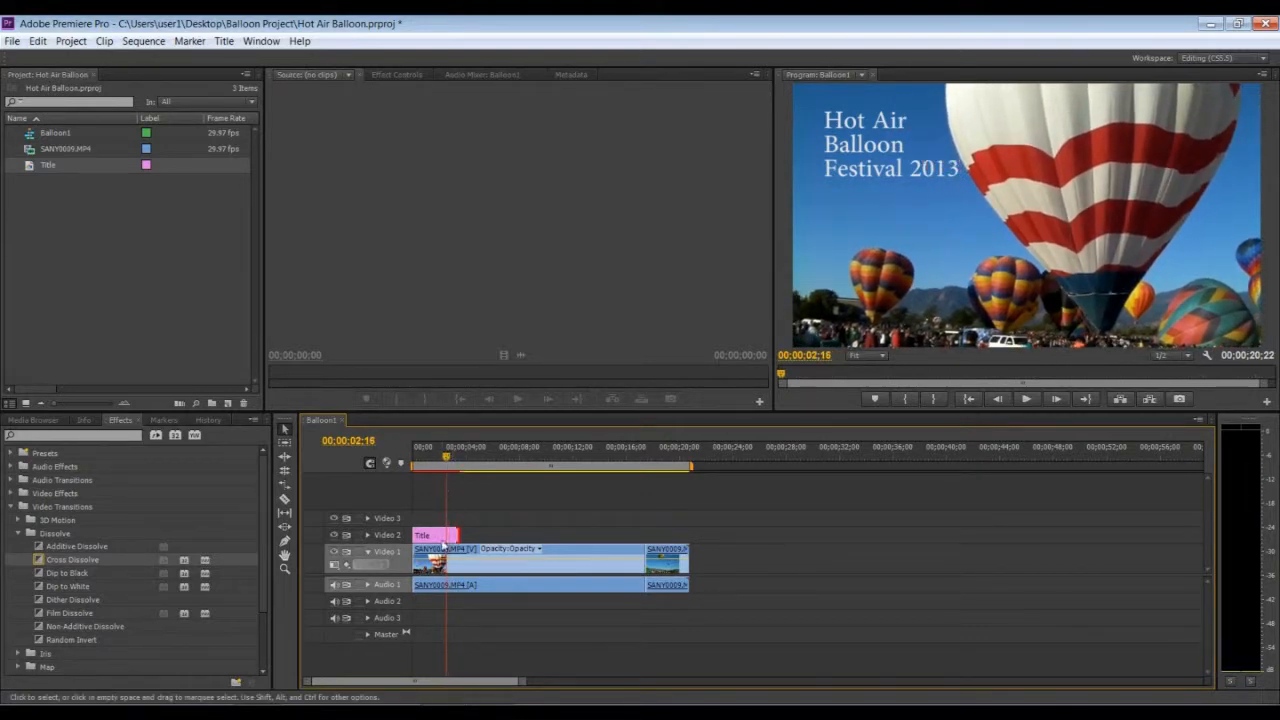
drag(452, 535, 446, 536)
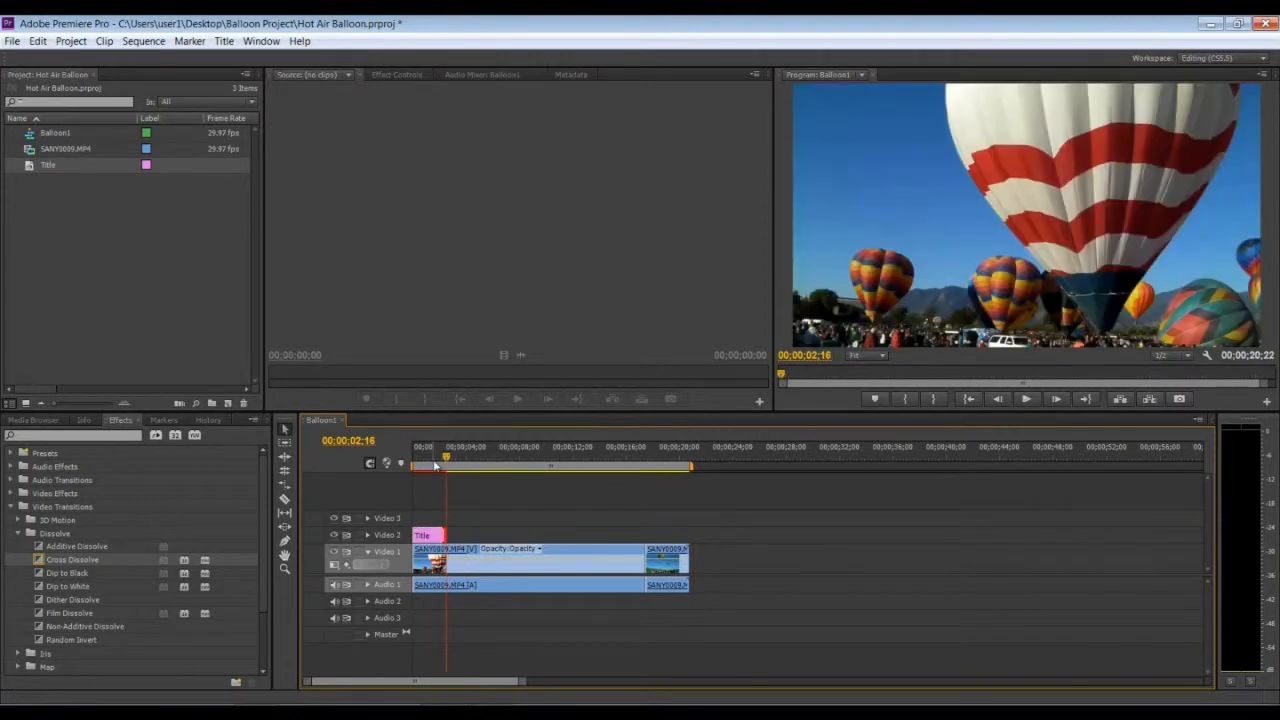
Step: Play the opening of the sequence from the start to review how the title ends
drag(446, 455, 407, 465)
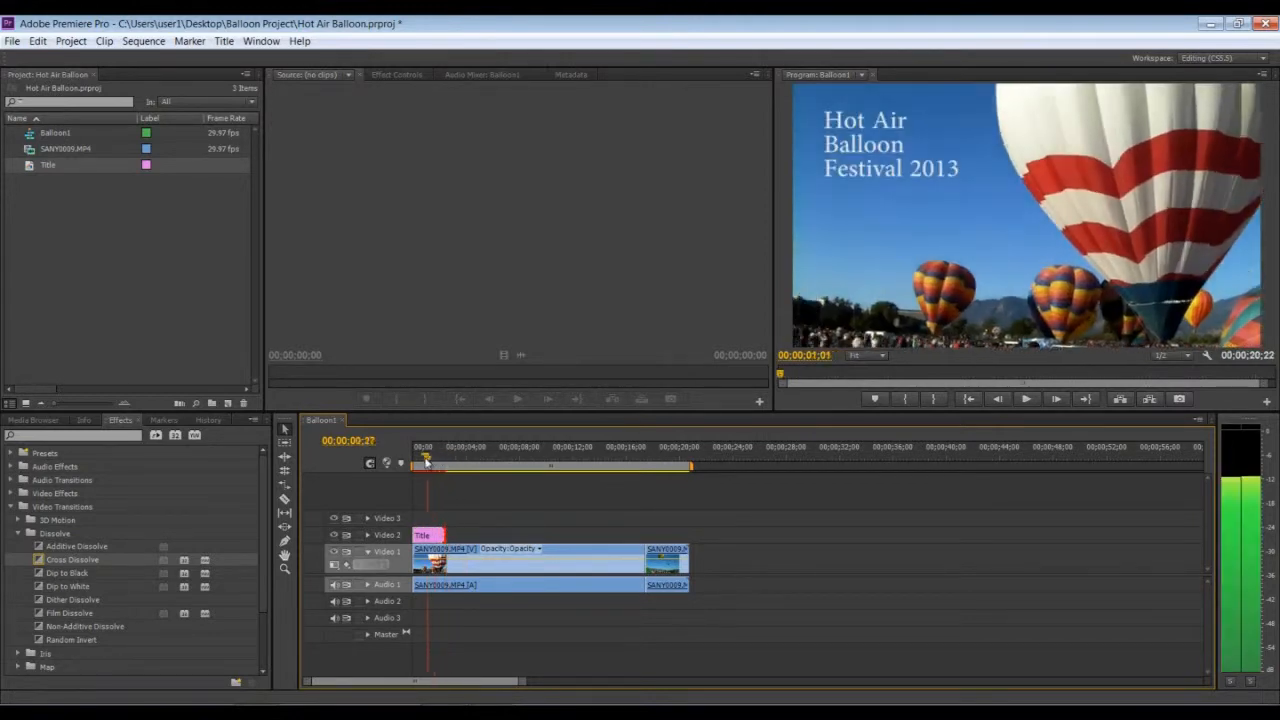
click(1026, 399)
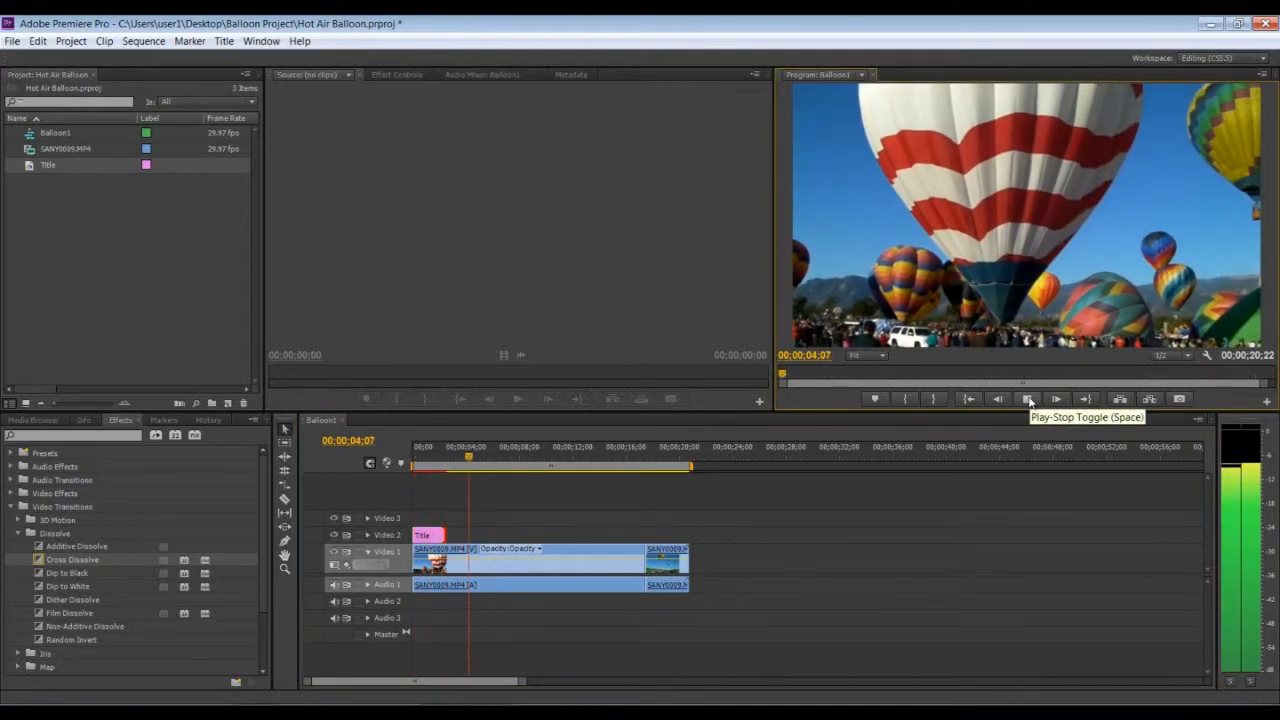
click(1028, 399)
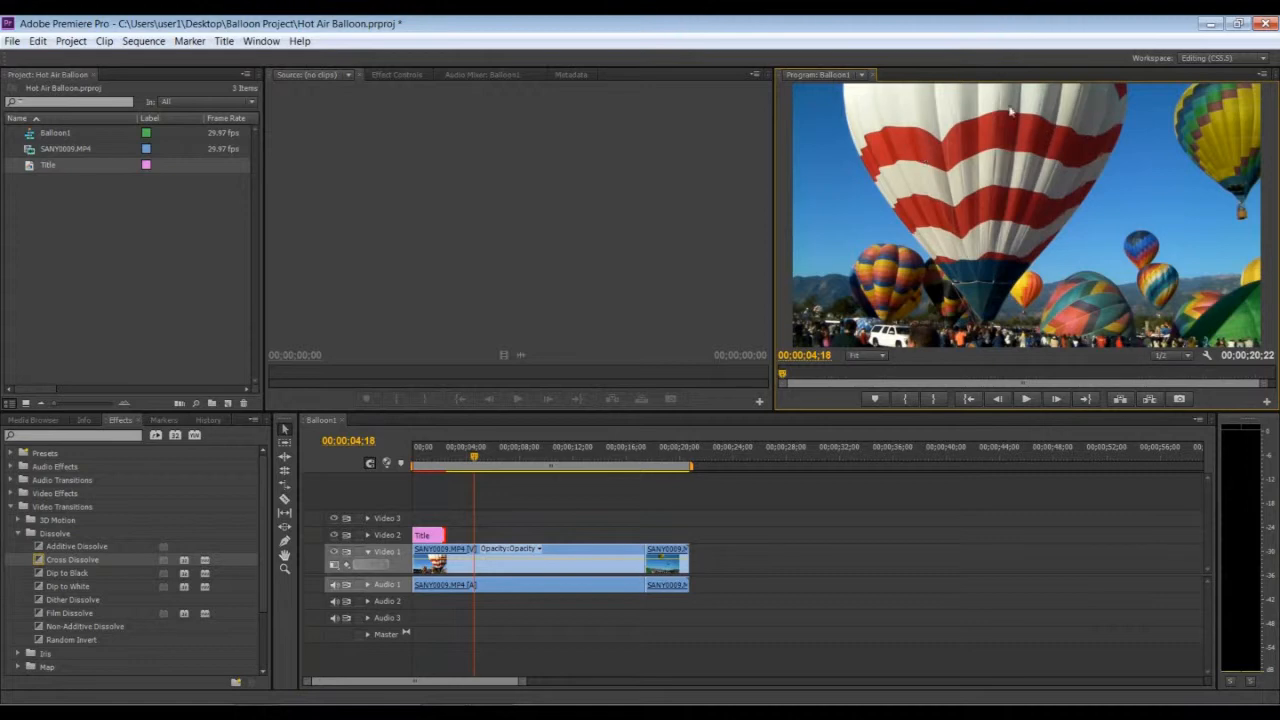
key(Home)
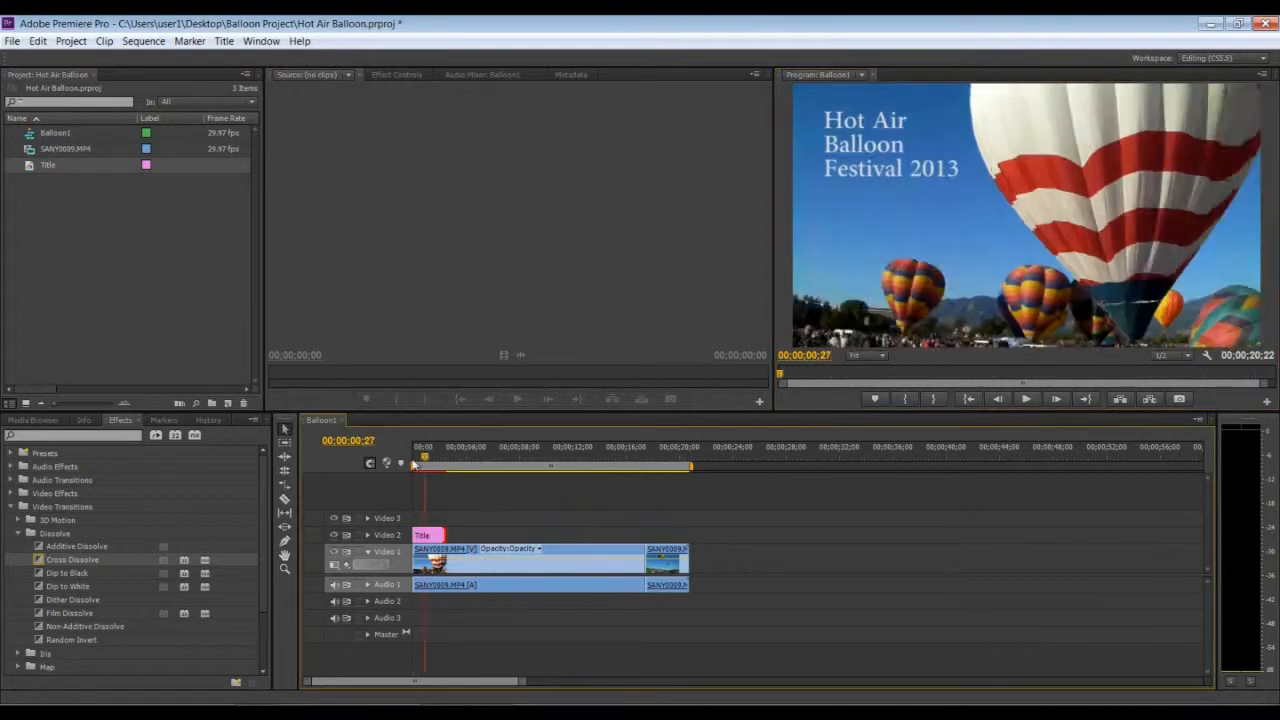
click(1027, 399)
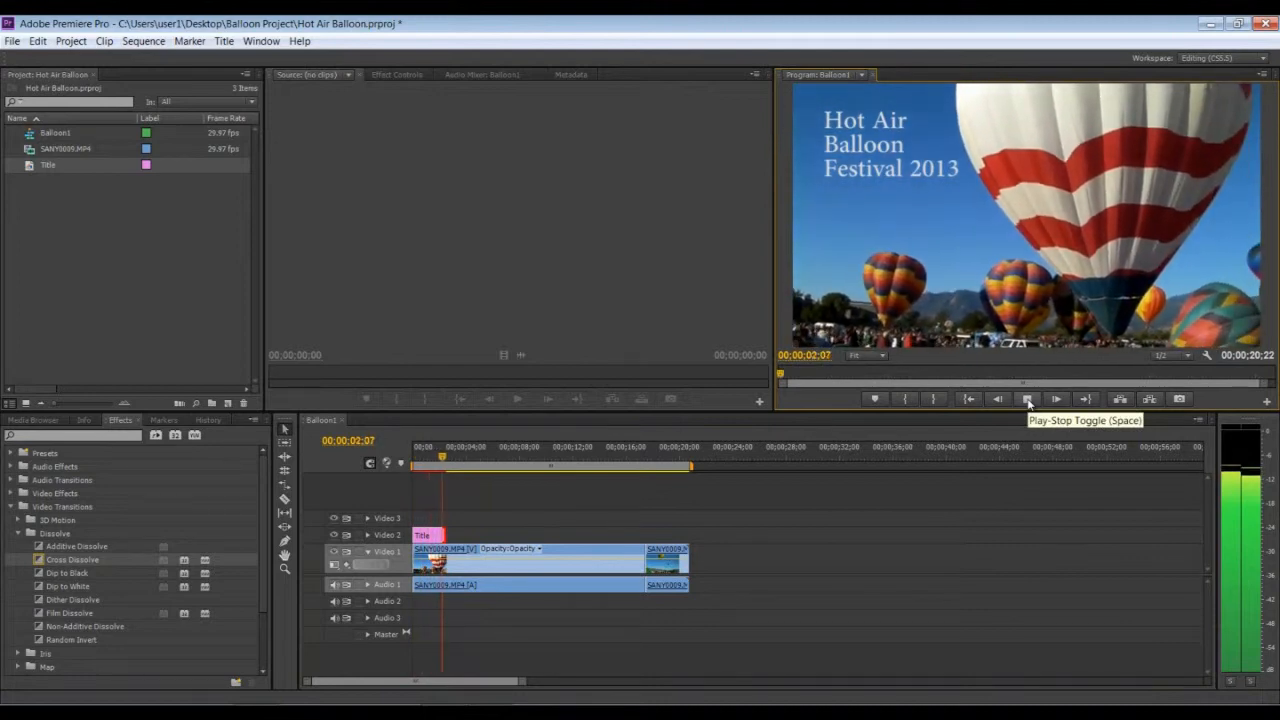
click(1027, 399)
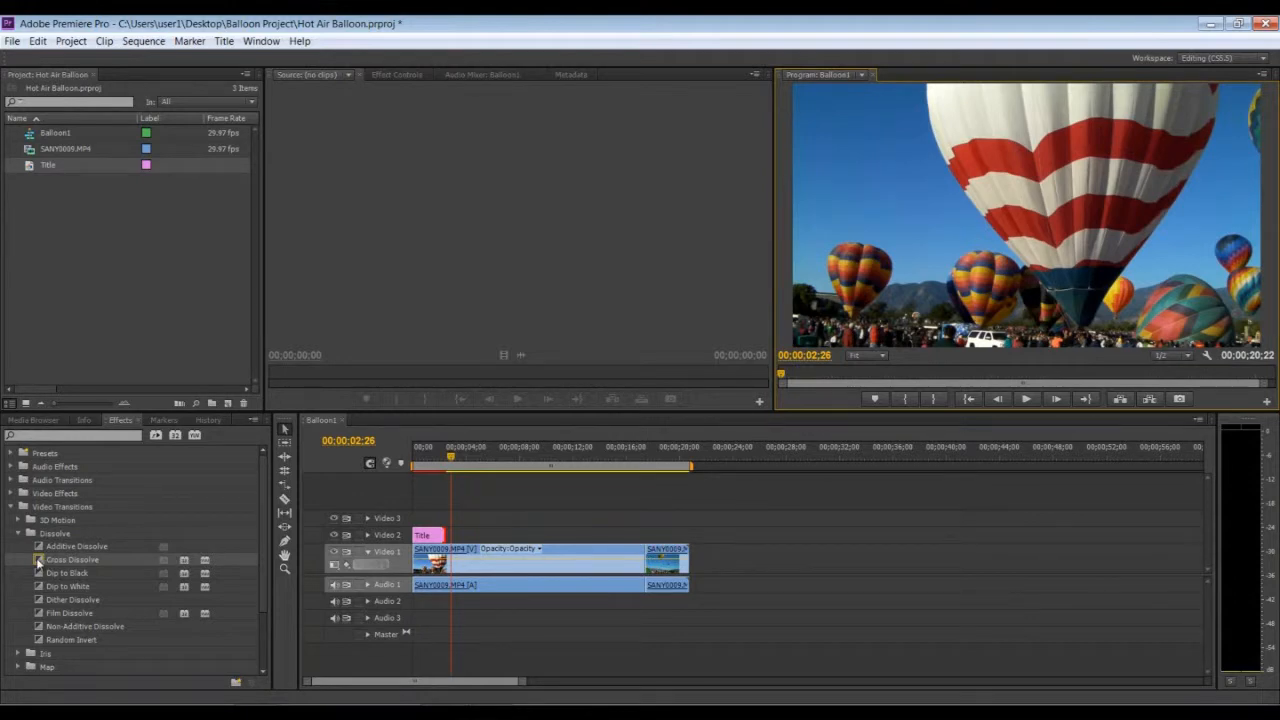
Step: Apply a Cross Dissolve to the end of the title clip and play the opening to check the fade-out
drag(38, 563, 440, 537)
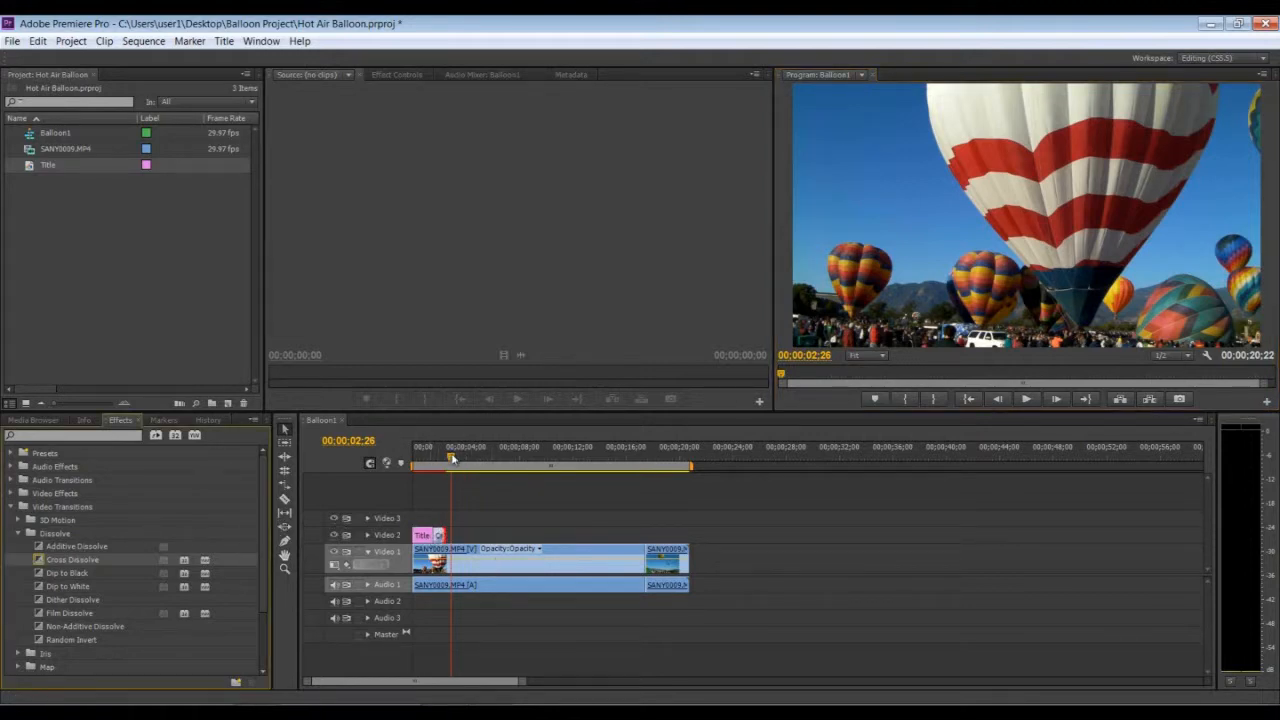
click(448, 460)
drag(447, 457, 430, 461)
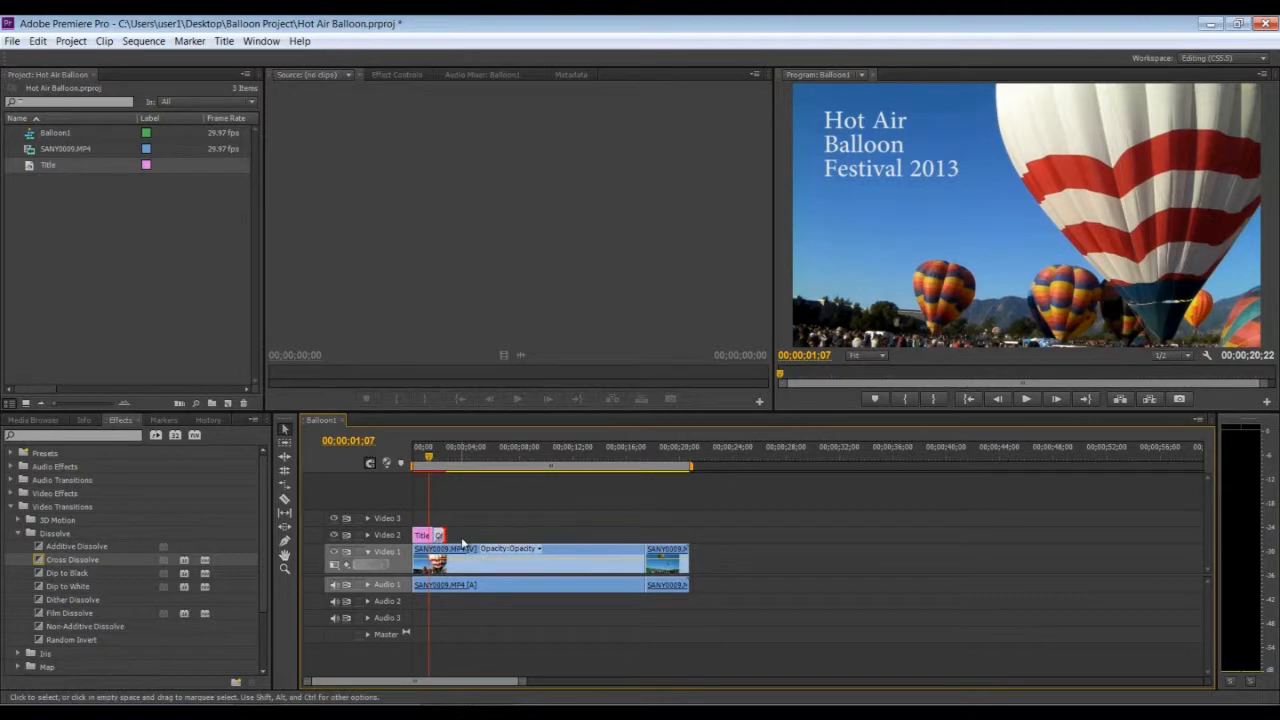
key(Home)
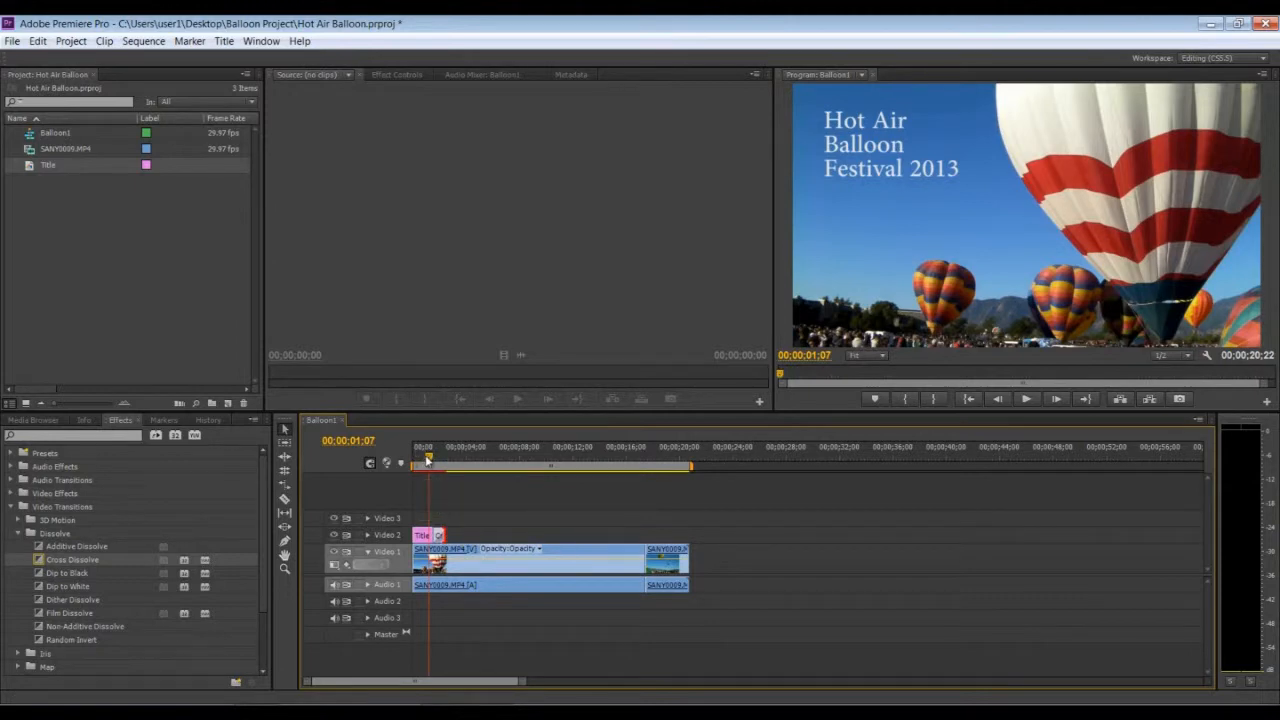
click(1025, 400)
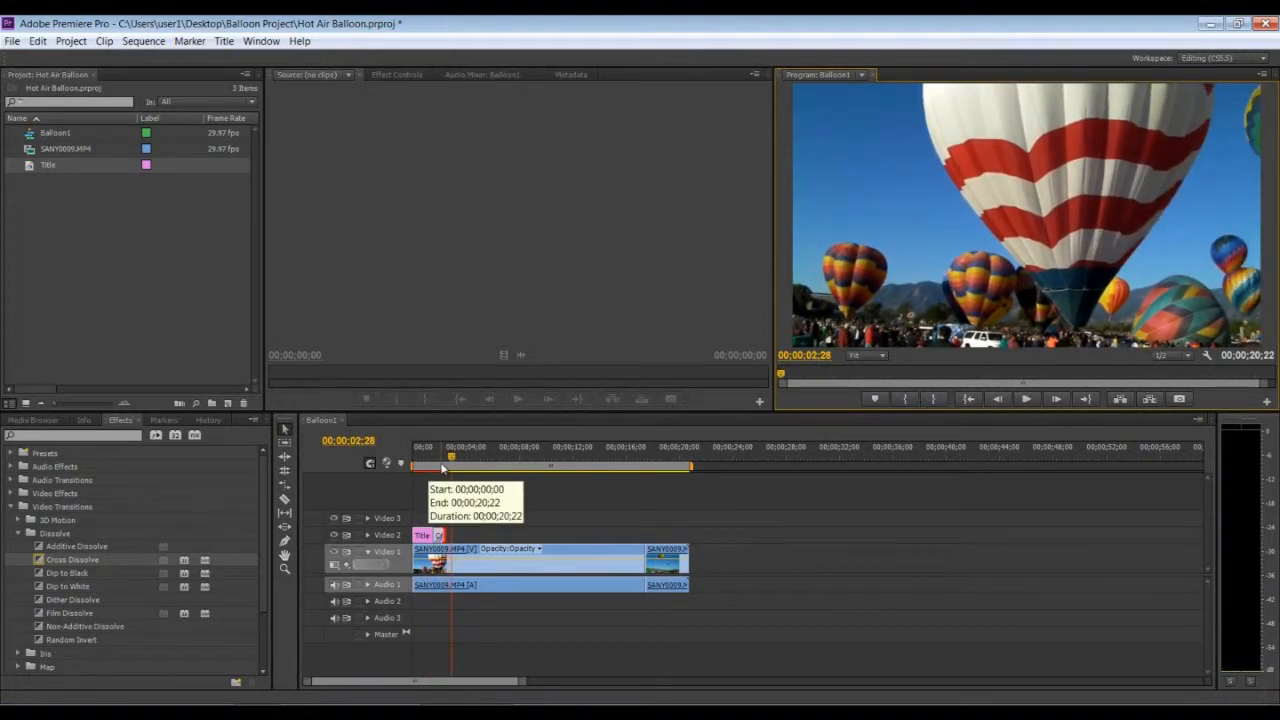
drag(447, 457, 331, 466)
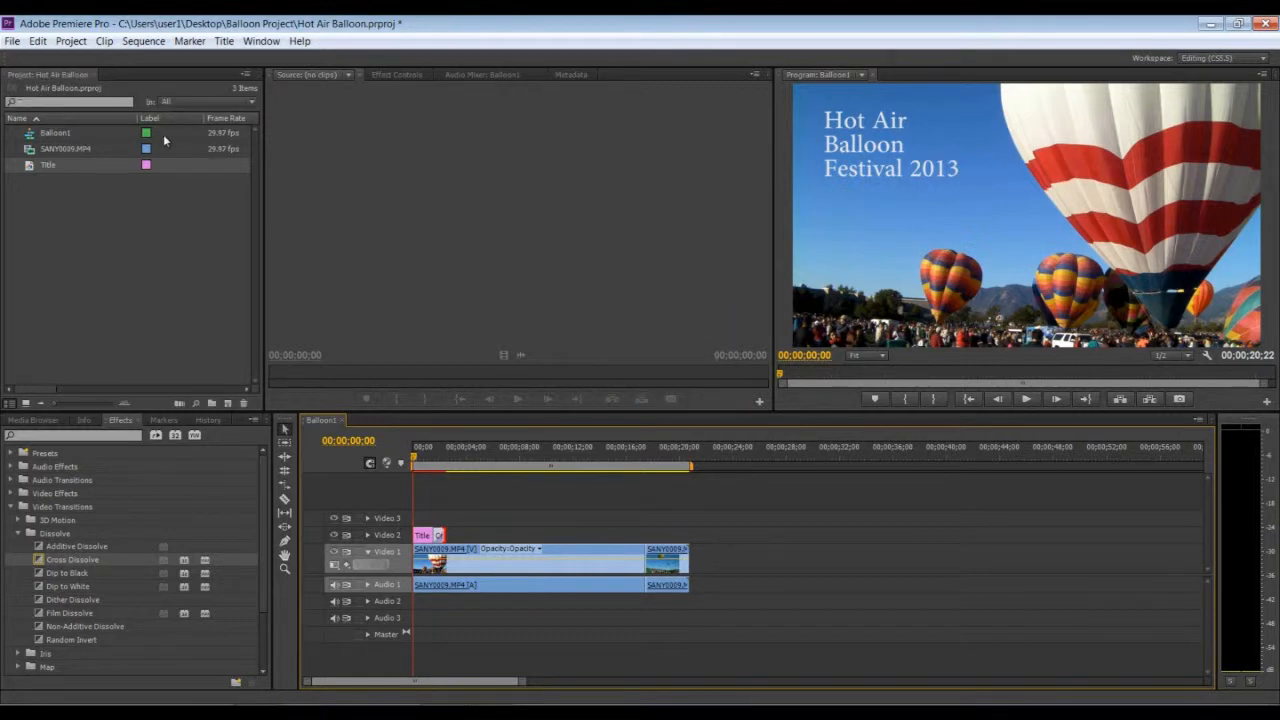
Step: Open the media export settings for the Balloon1 sequence
click(13, 42)
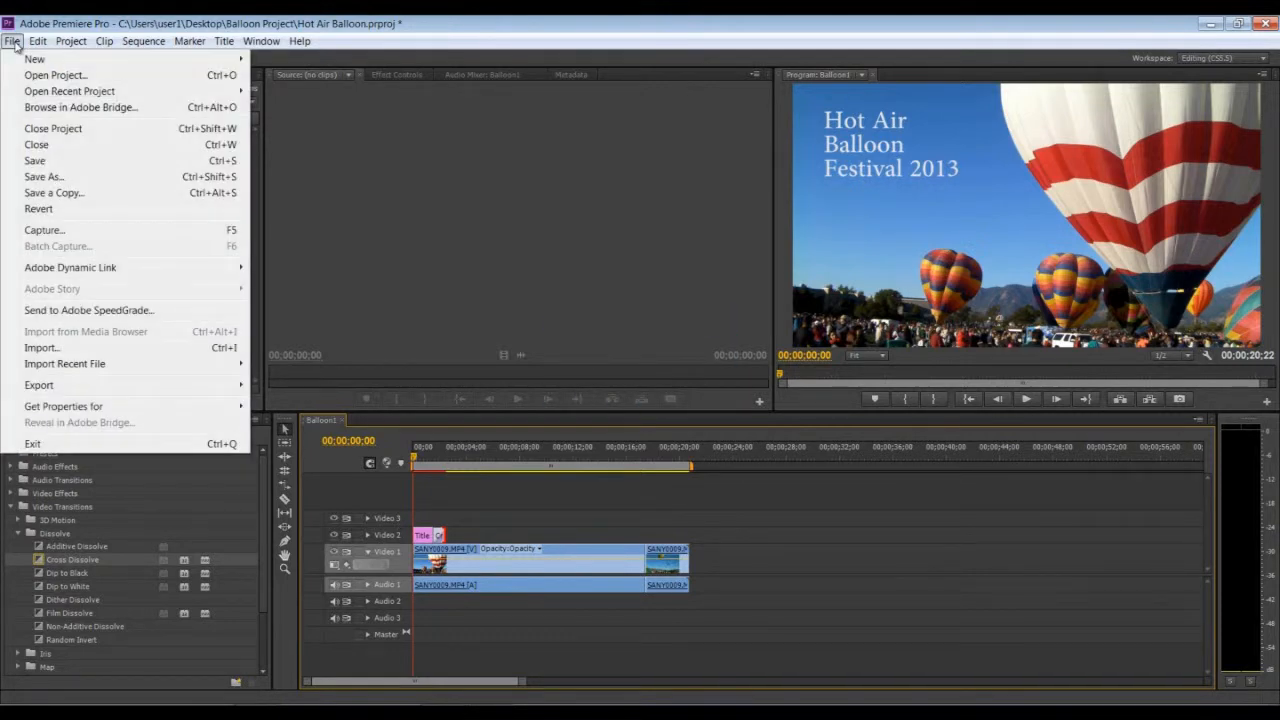
mouse_move(105, 390)
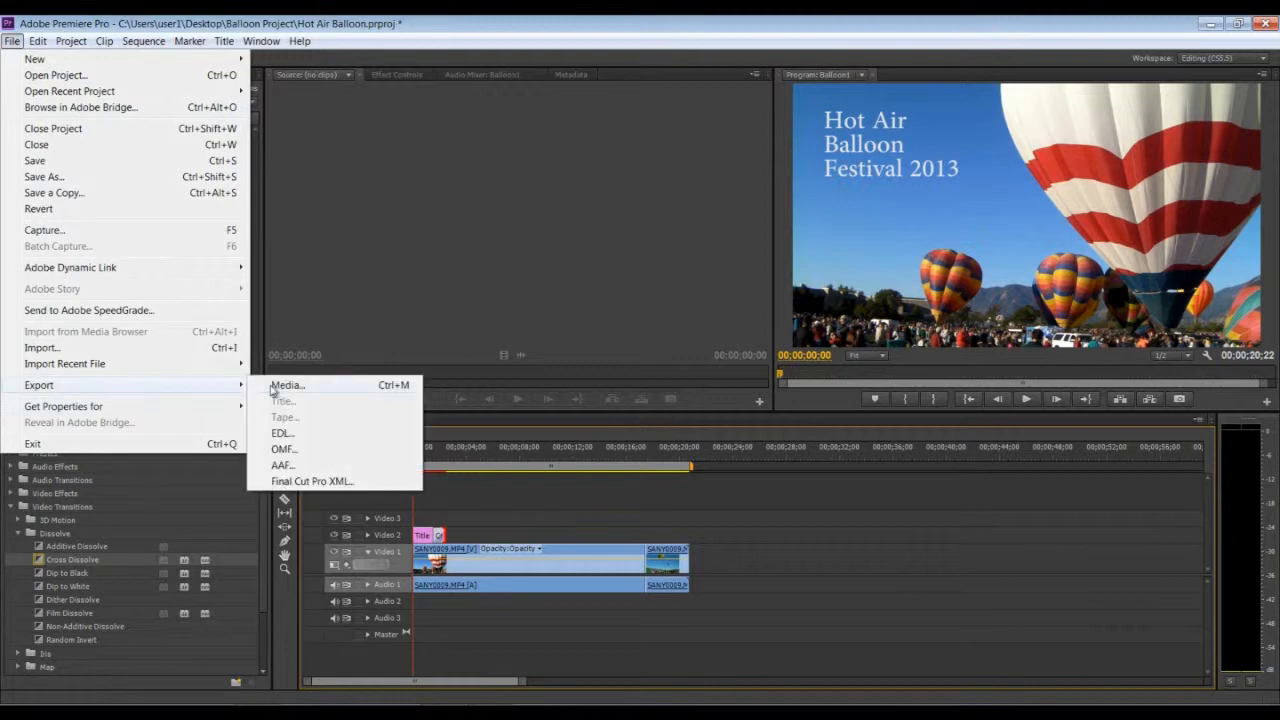
click(273, 388)
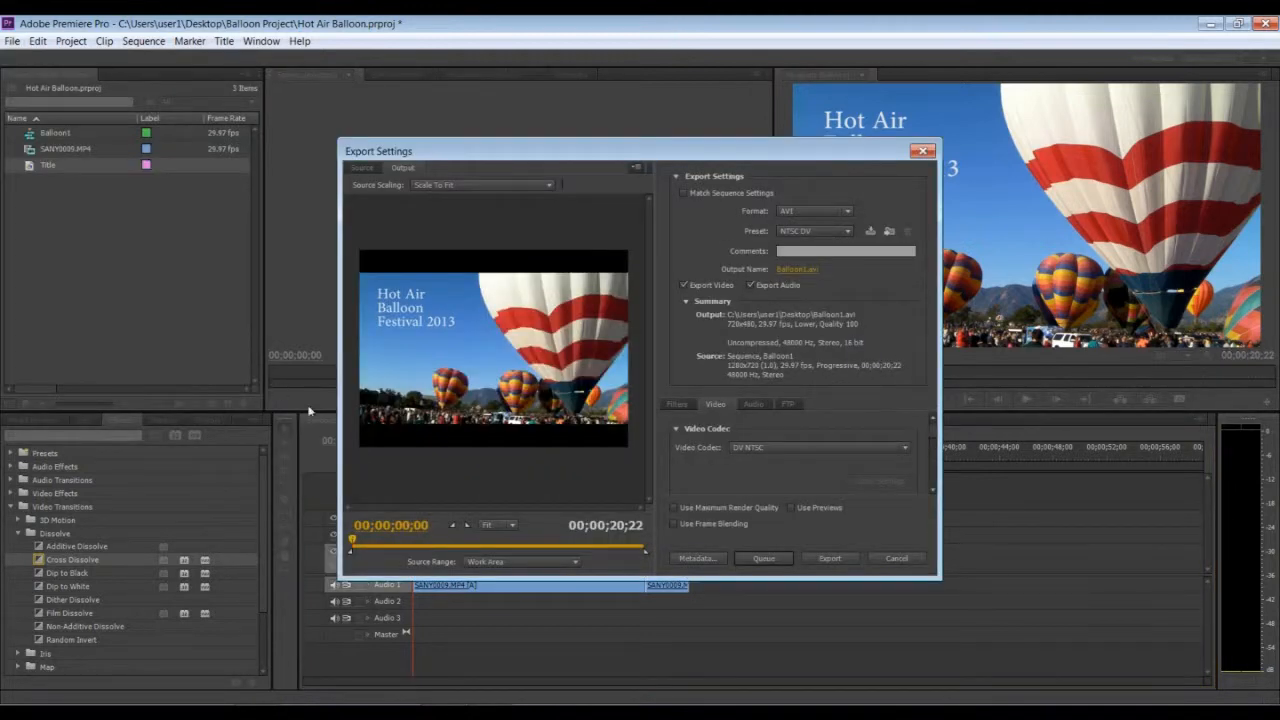
drag(569, 155, 551, 143)
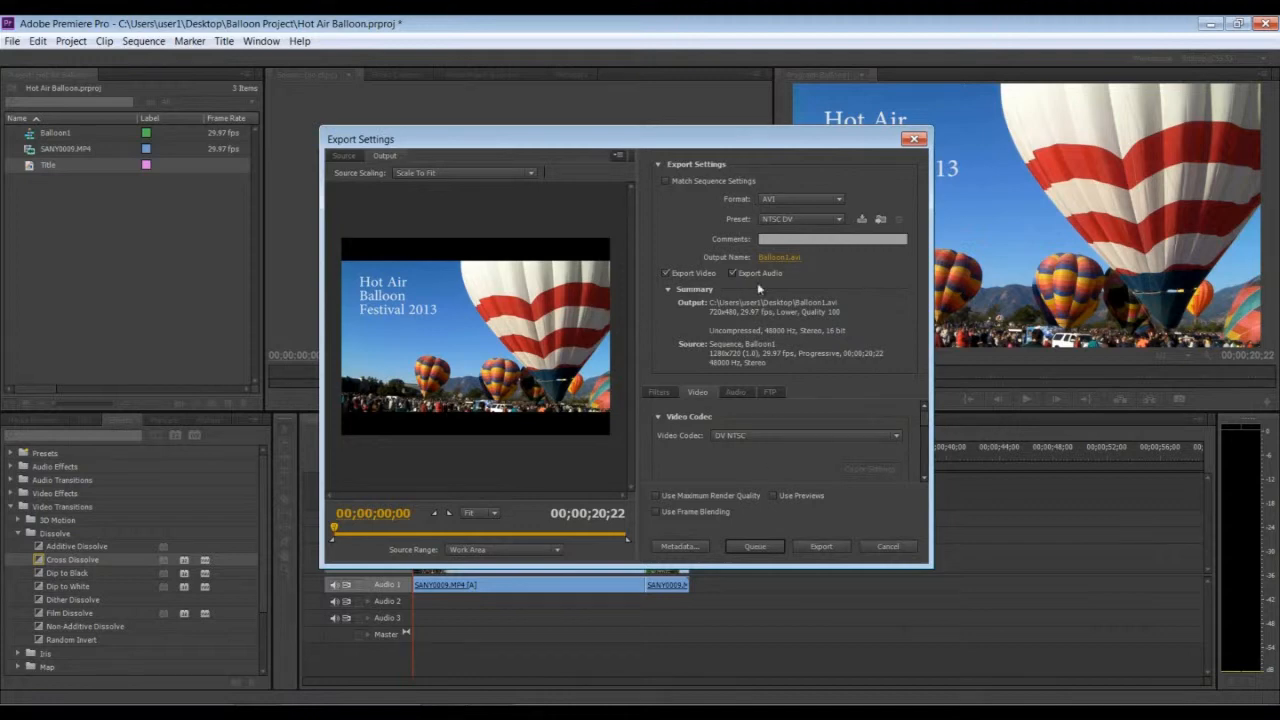
Step: Compare the source and output previews of the AVI export at 00;00;06;02 and 00;00;07;19
click(350, 157)
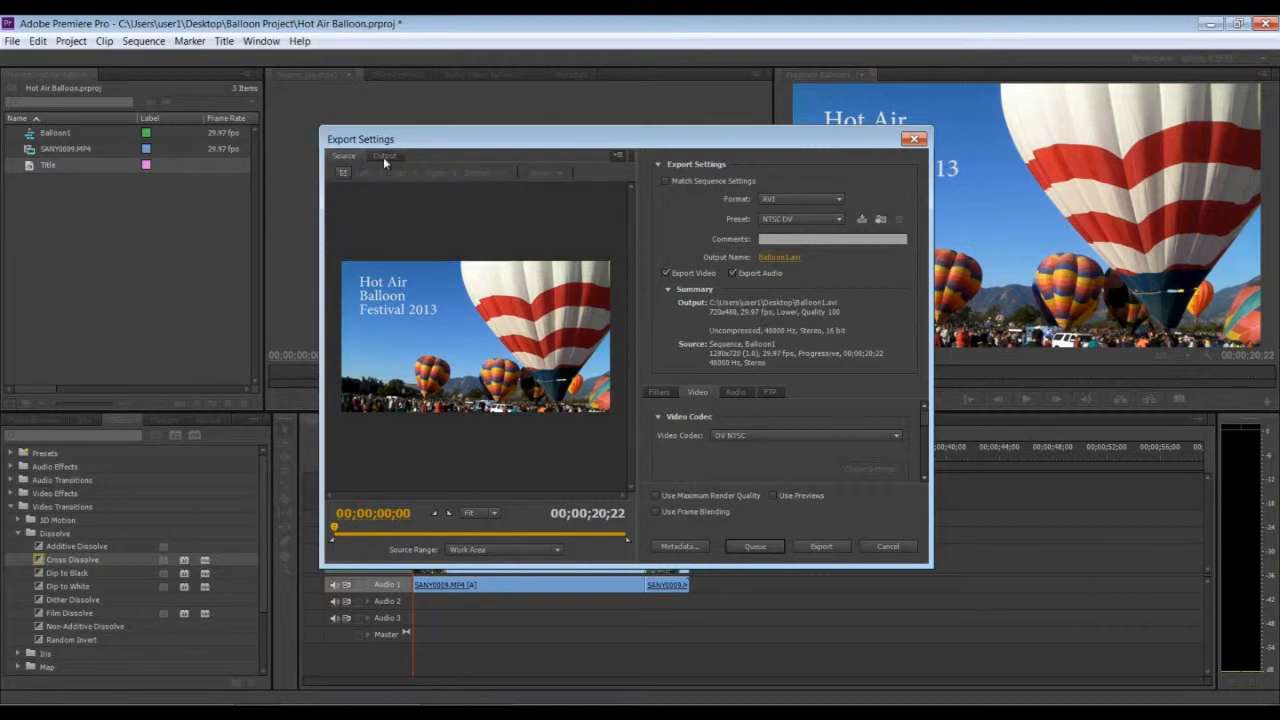
click(383, 157)
click(345, 157)
drag(336, 529, 418, 531)
click(383, 157)
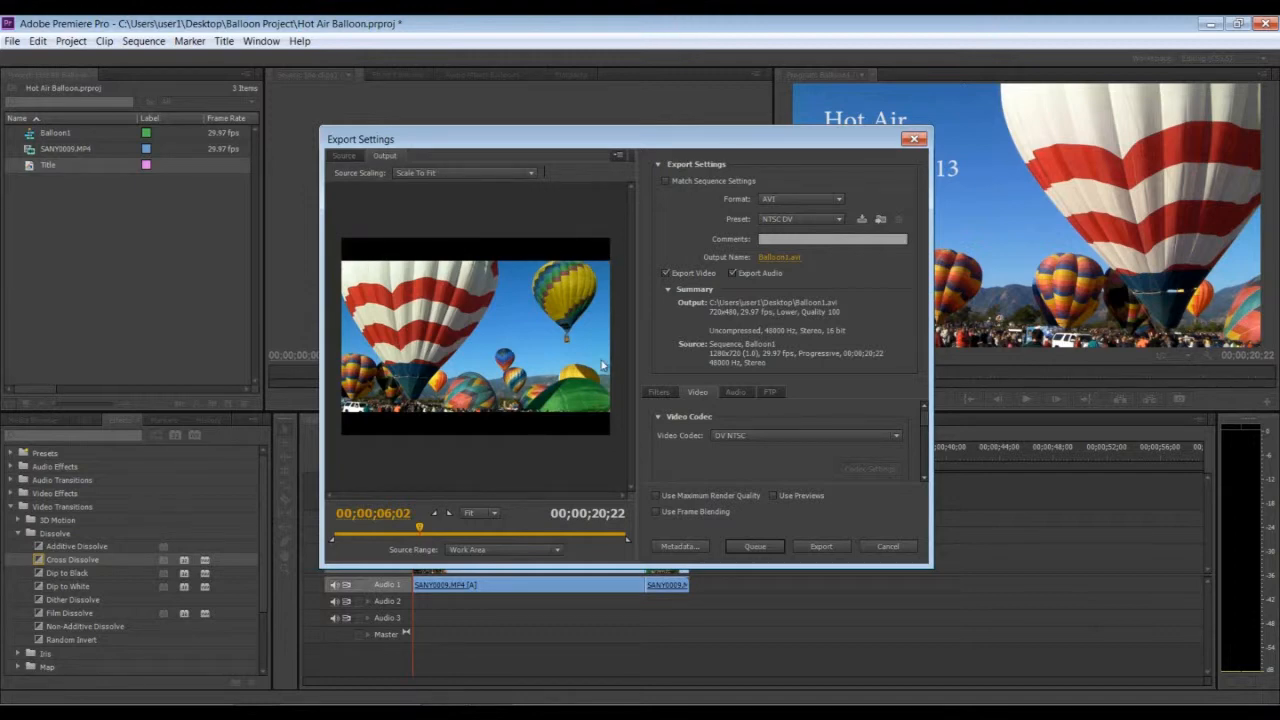
mouse_move(420, 527)
mouse_down()
mouse_move(391, 527)
mouse_move(441, 527)
mouse_up()
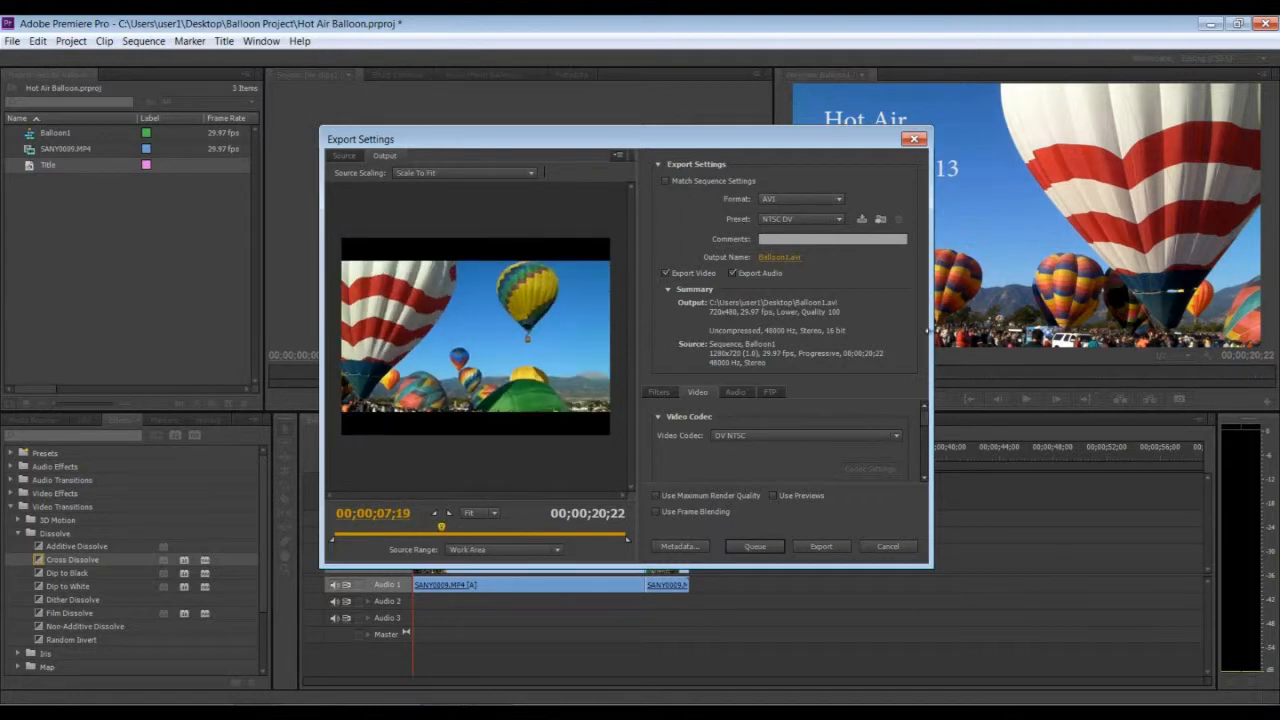
Step: Set the export format to Windows Media with the HD 720p 29.97 preset
drag(924, 424, 924, 434)
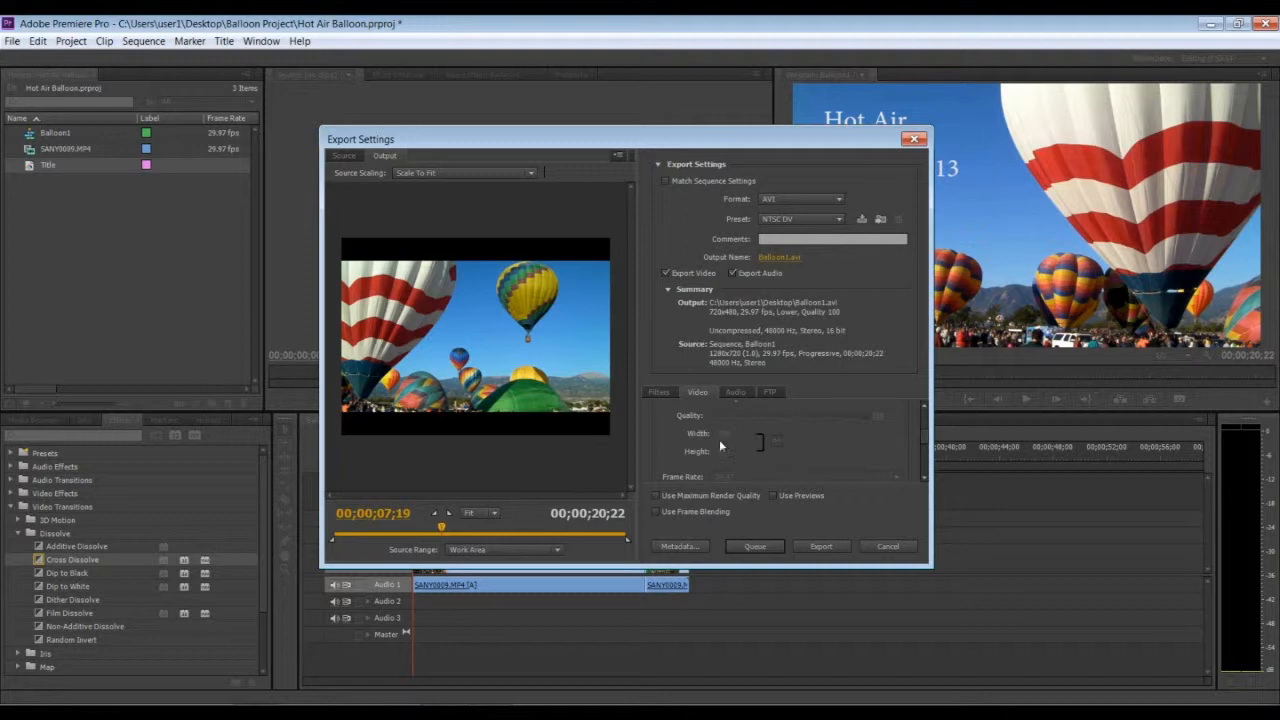
click(810, 200)
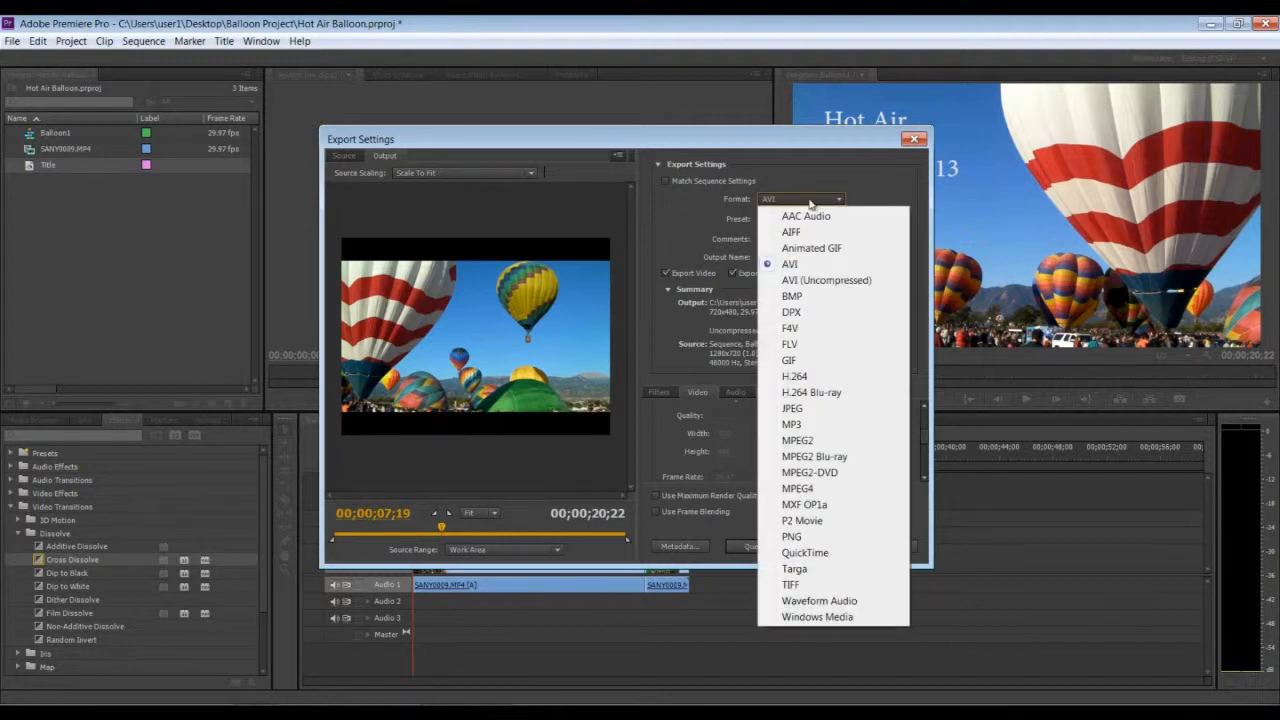
click(818, 617)
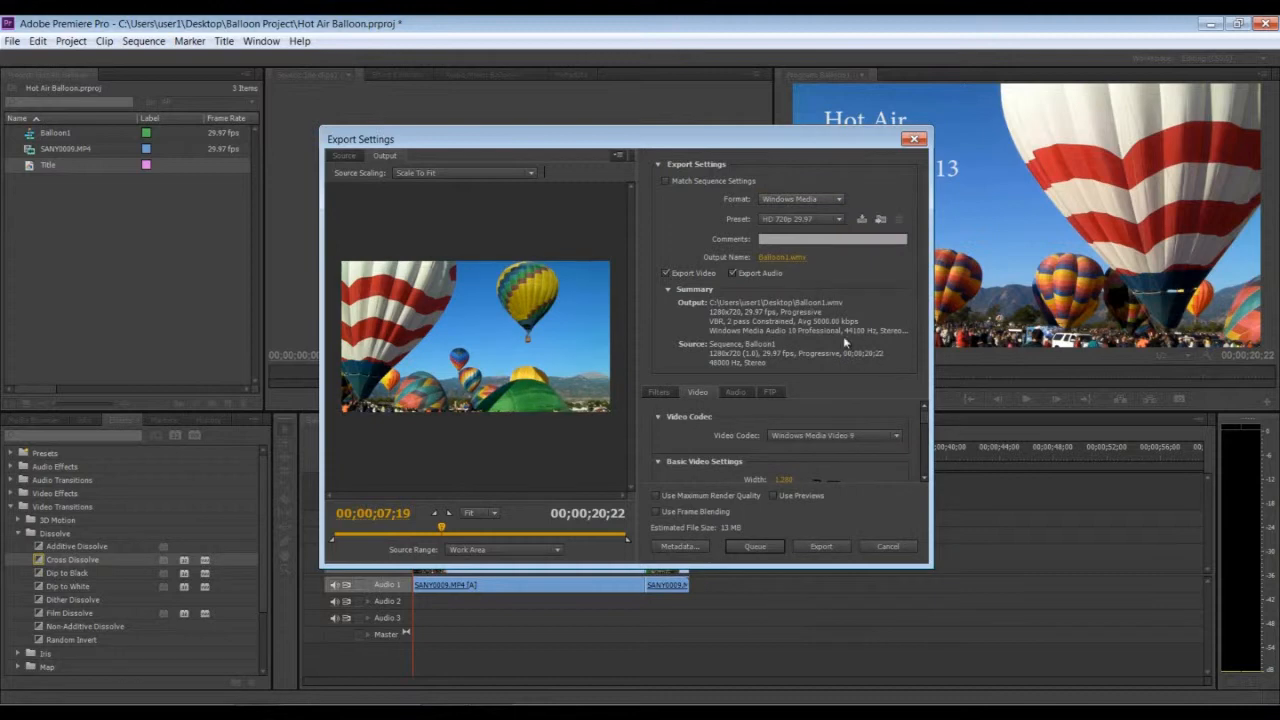
click(840, 200)
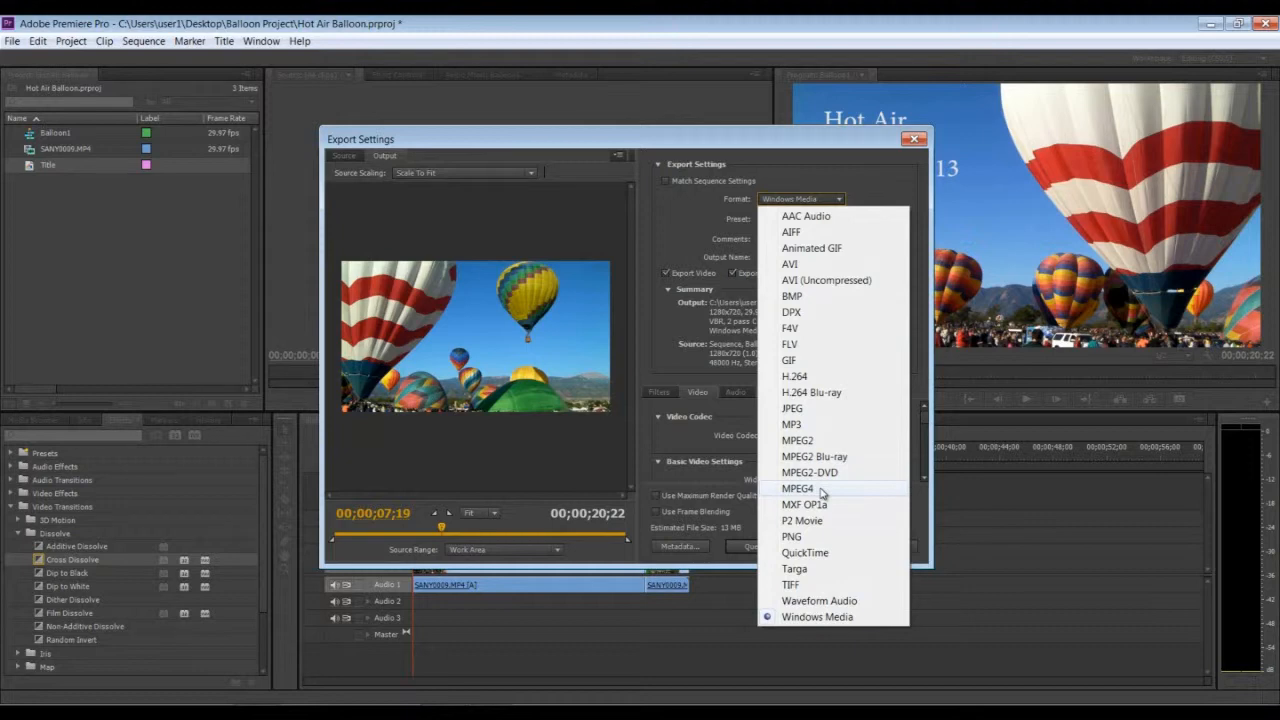
click(818, 617)
scroll(924, 425, down, 4)
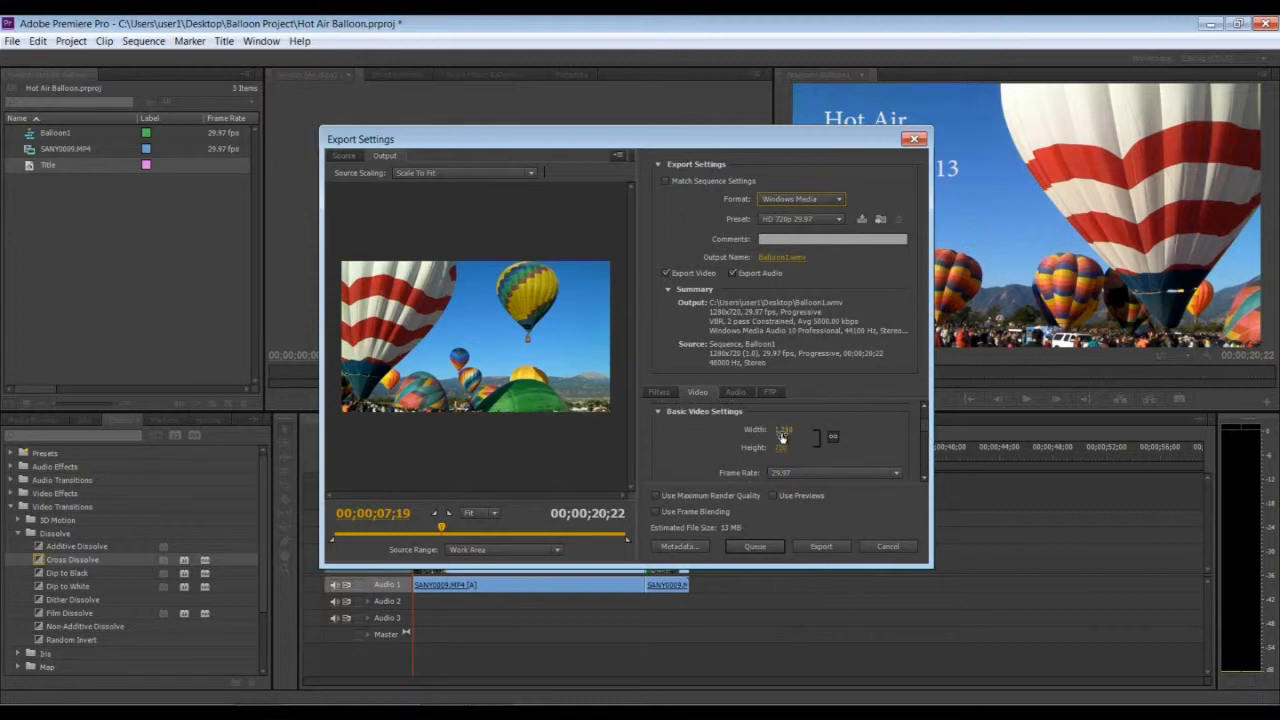
click(836, 220)
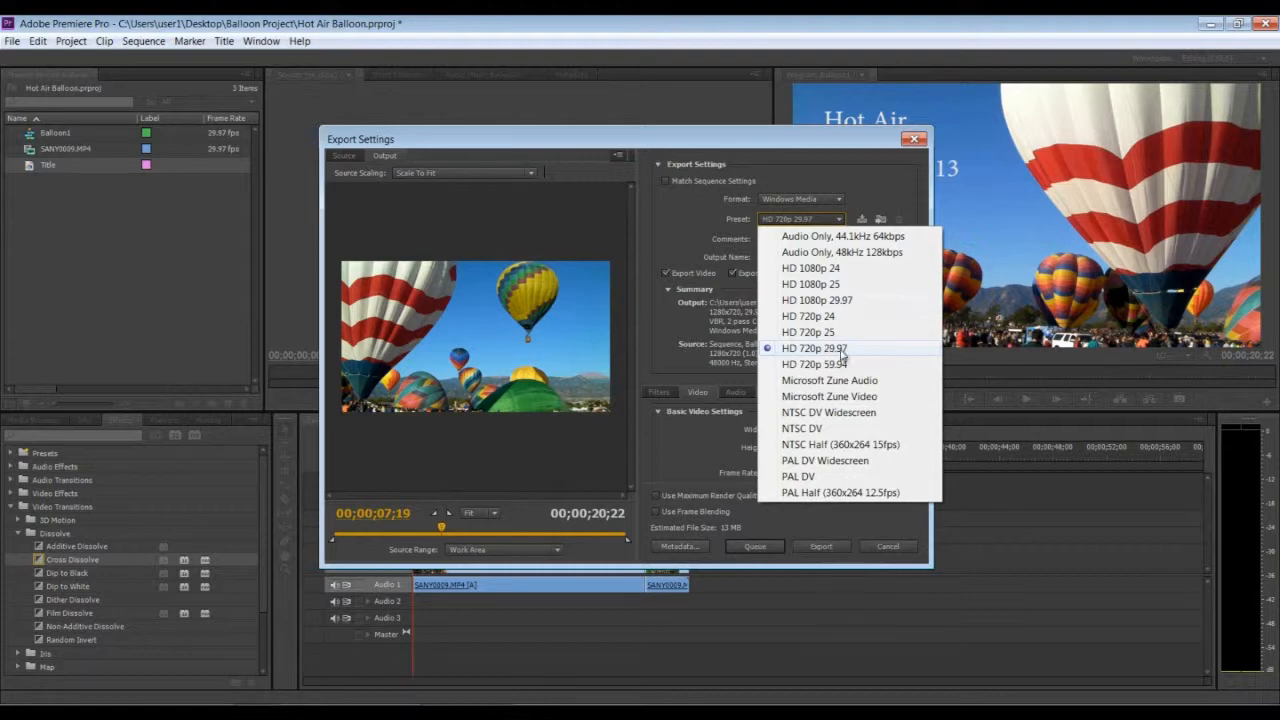
click(858, 350)
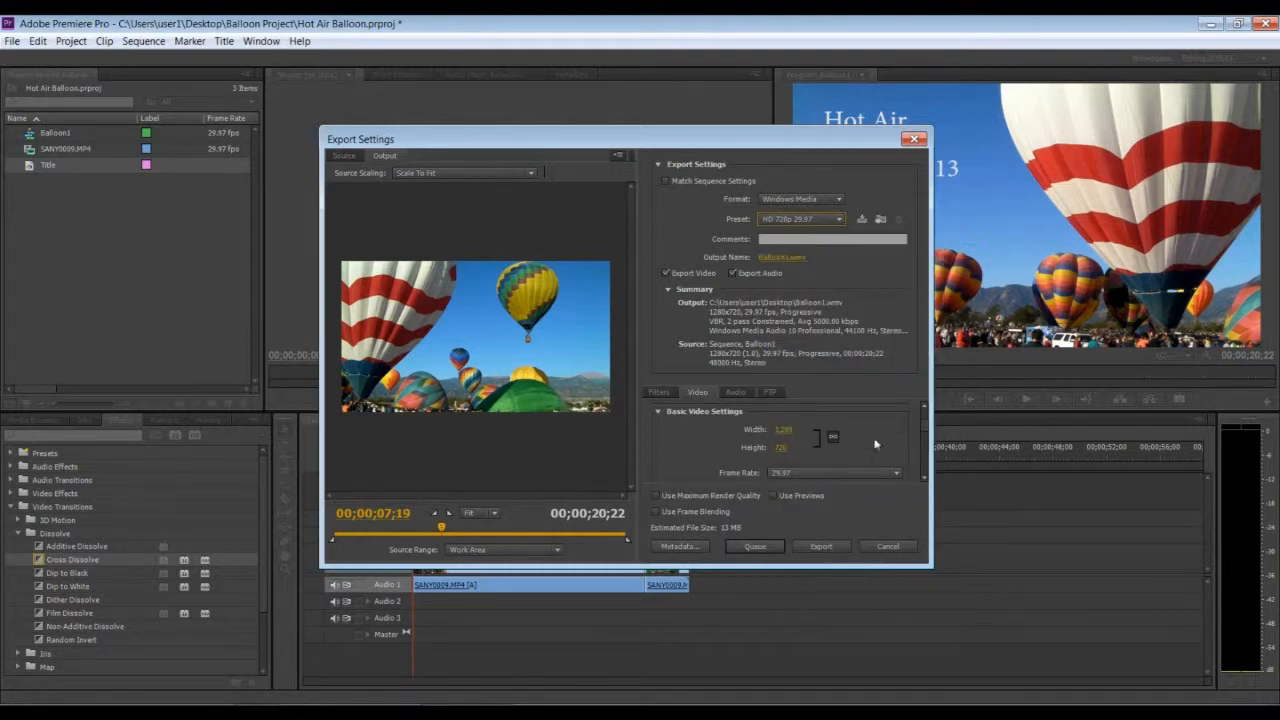
Step: Compare the source and output previews with the Windows Media settings for differences in framing
click(350, 158)
click(380, 159)
click(354, 158)
click(385, 158)
click(354, 158)
click(383, 156)
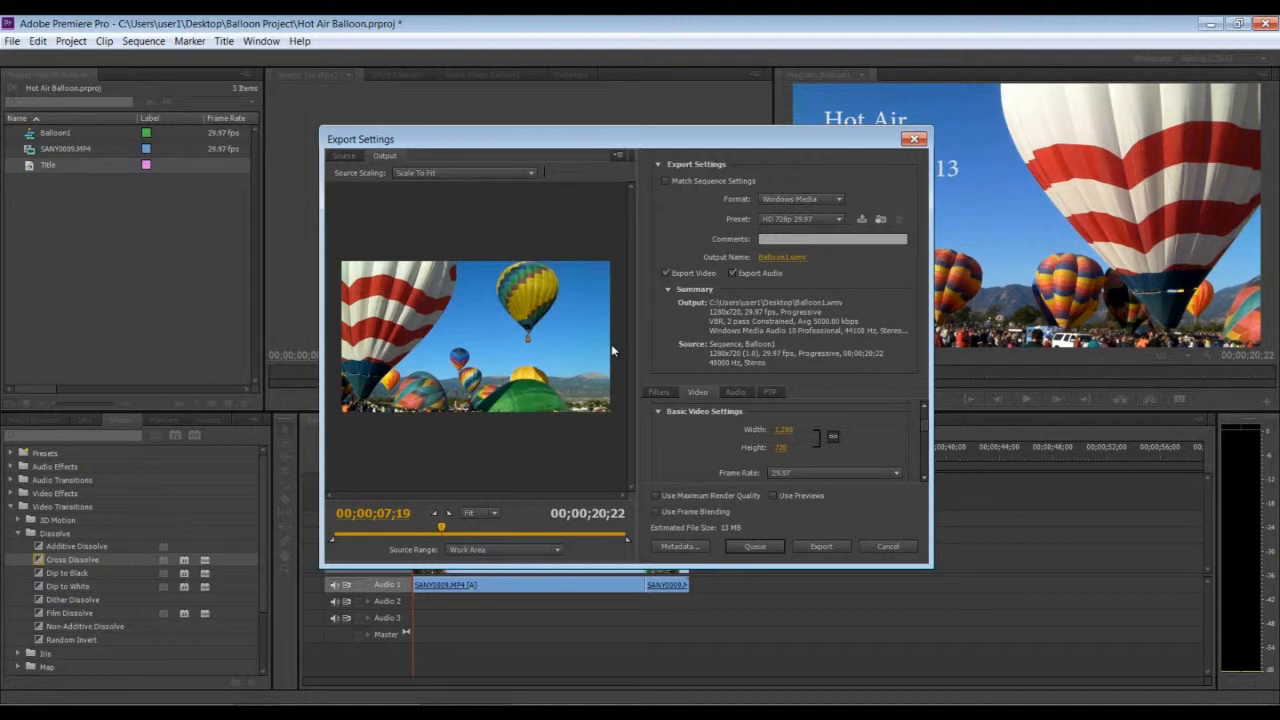
Step: Queue the export in Adobe Media Encoder and browse to the Balloon Project folder for its output file
click(756, 547)
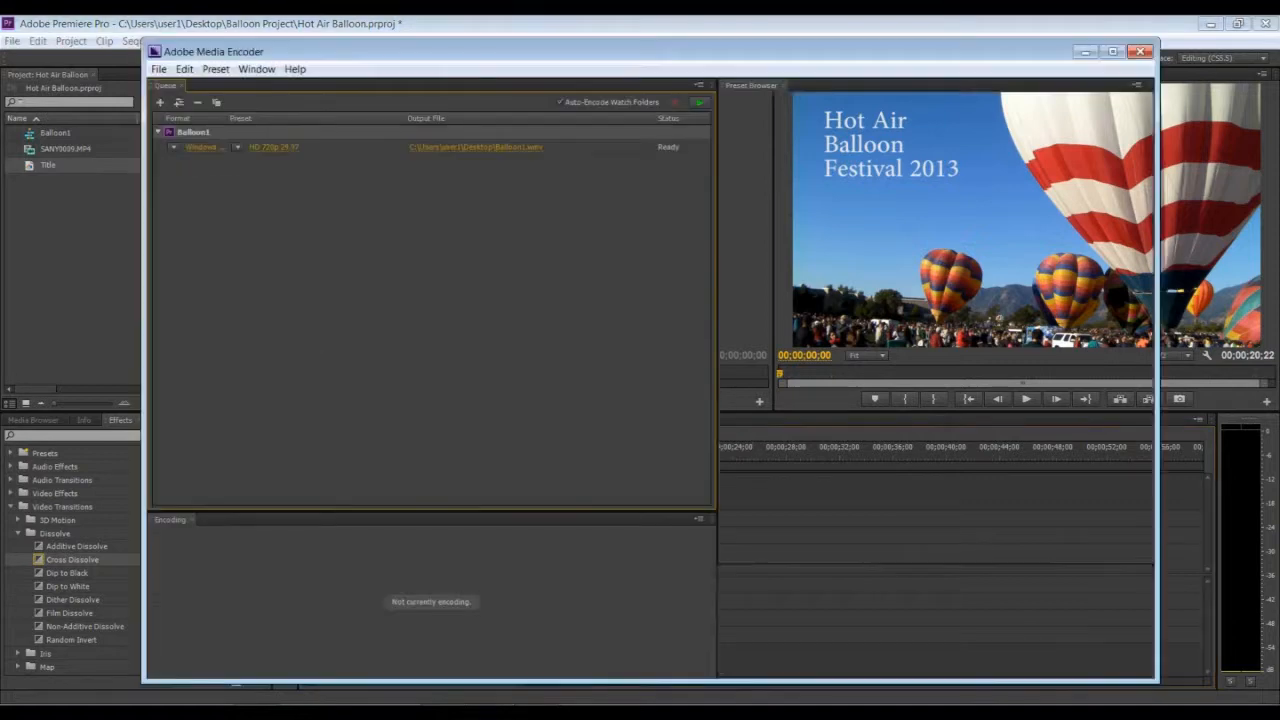
drag(453, 53, 421, 51)
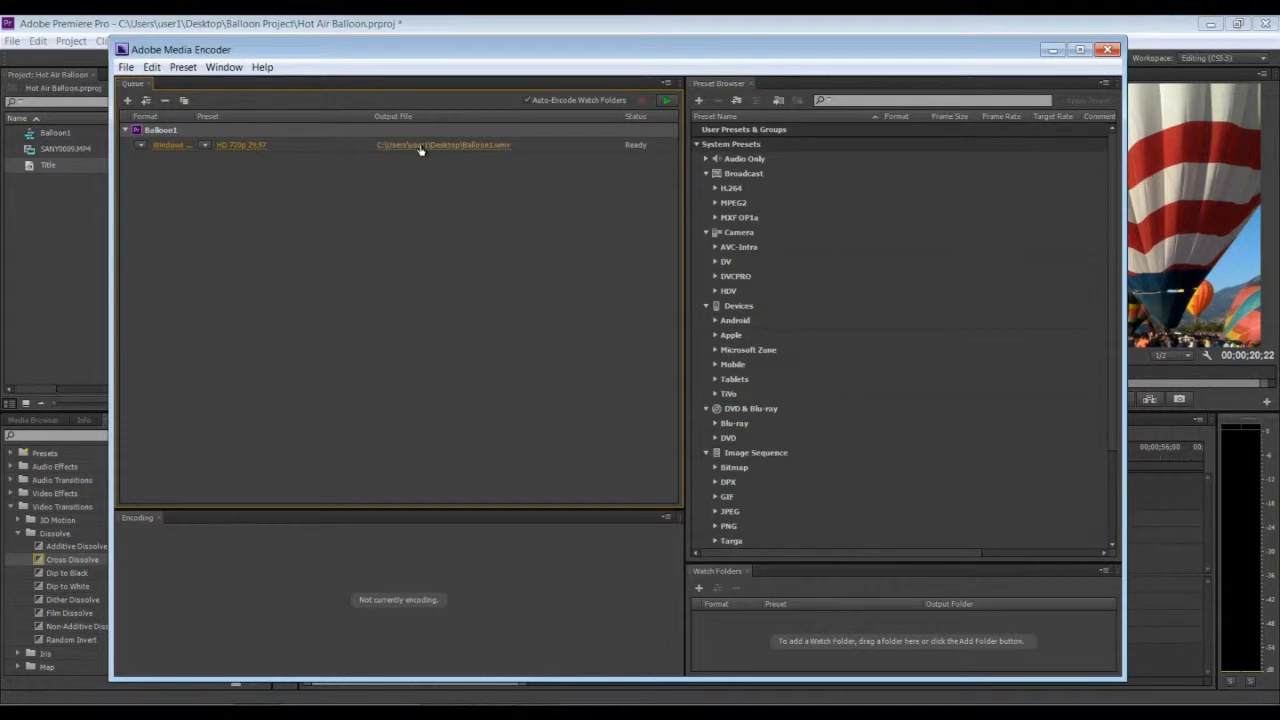
click(456, 147)
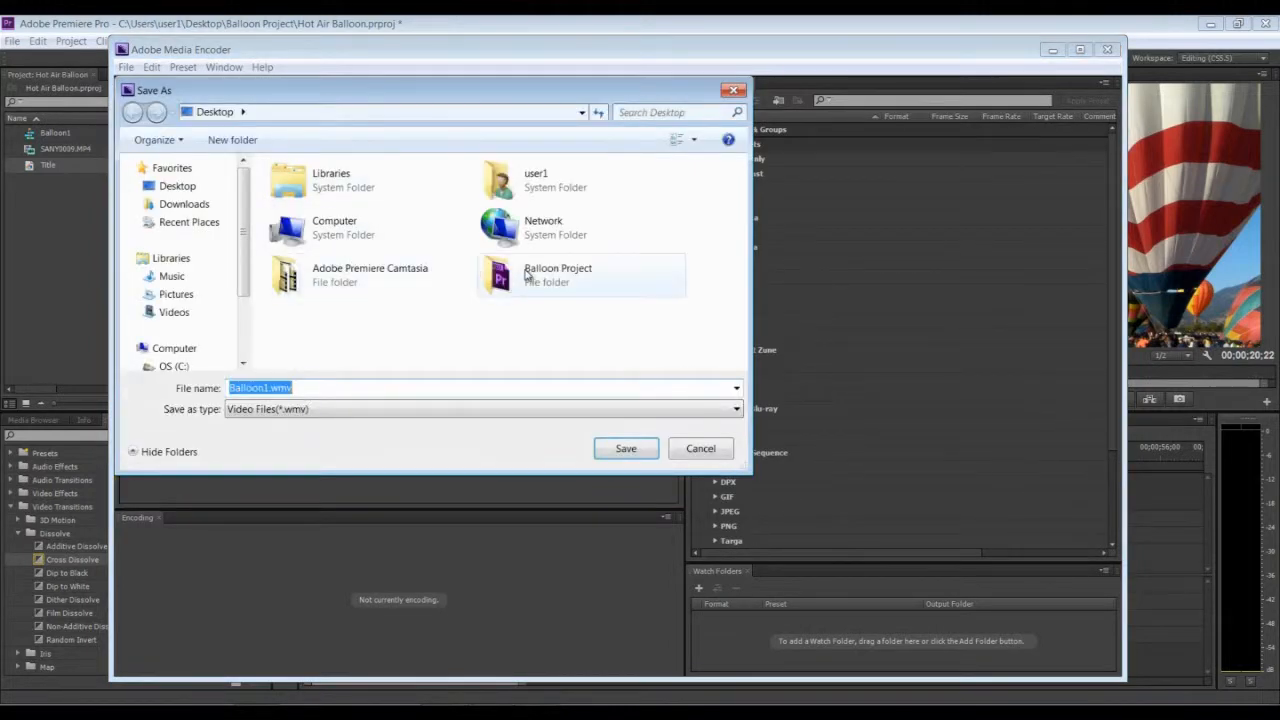
double_click(528, 276)
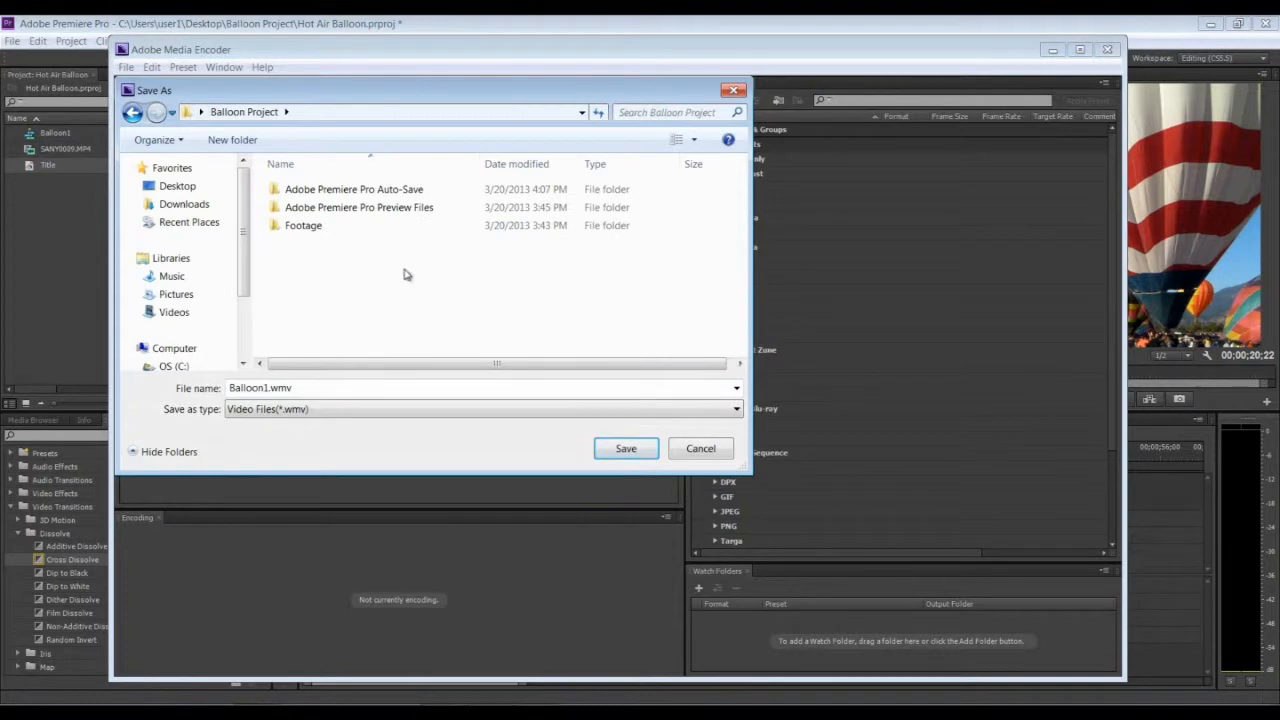
Step: Create a folder named "Finished vidoes" inside Balloon Project
right_click(334, 264)
mouse_move(445, 418)
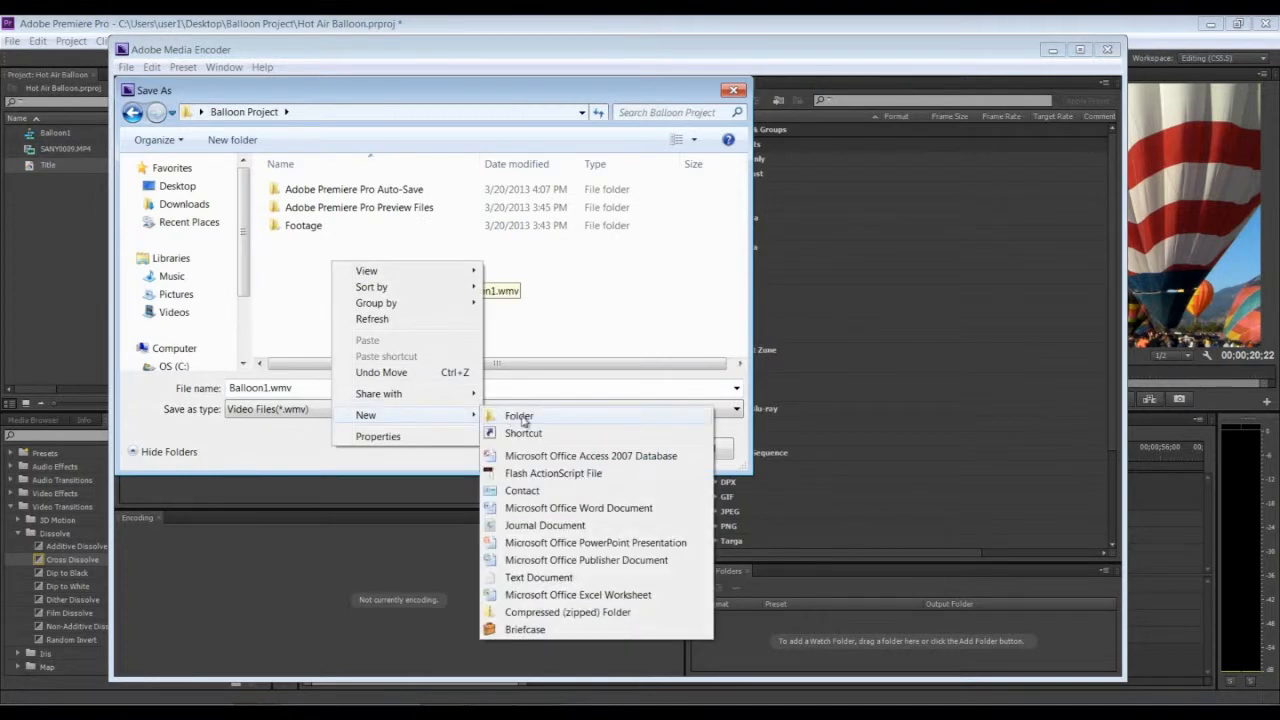
click(520, 416)
text(Fin)
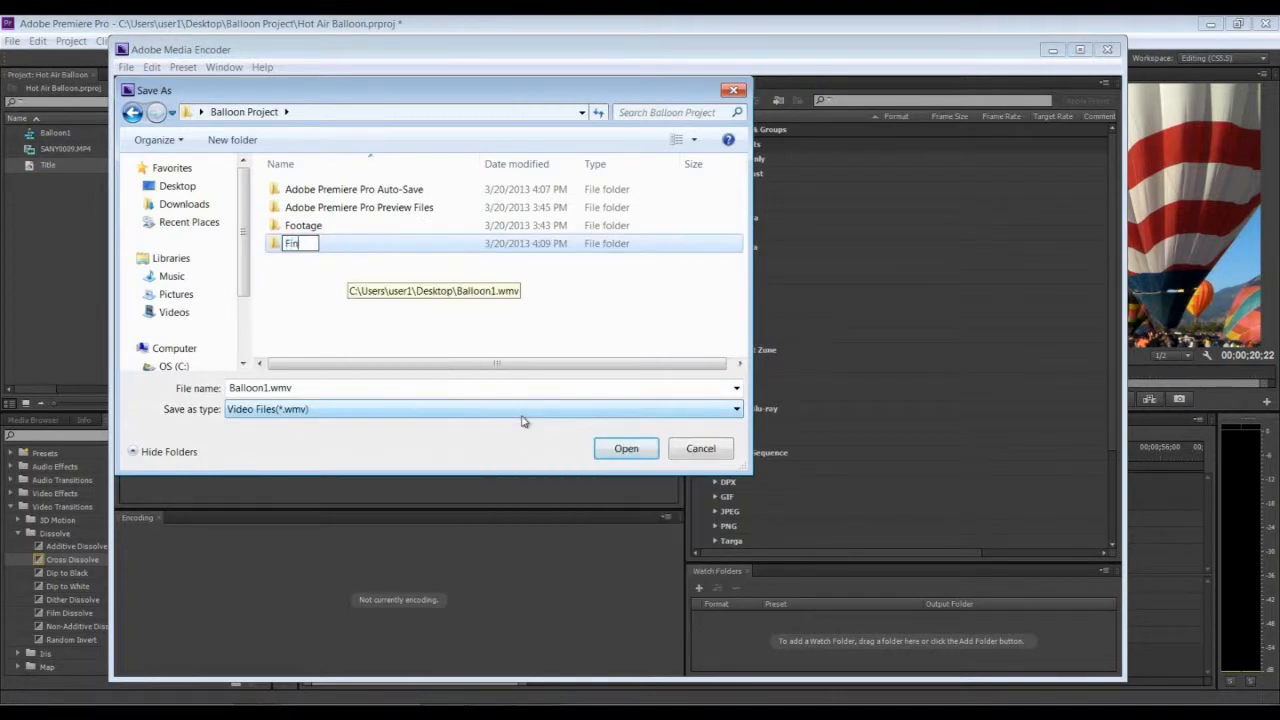
text(ished)
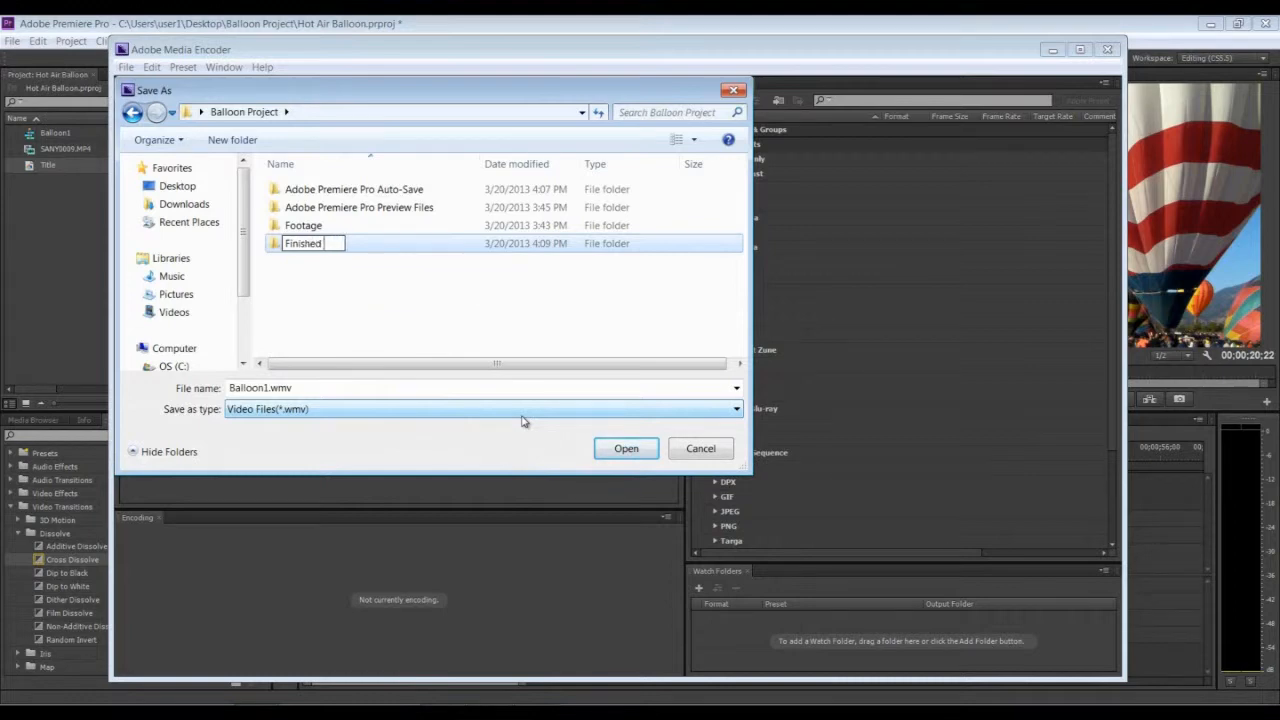
text( vdeo)
key(BackSpace)
key(BackSpace)
key(BackSpace)
text(idoes)
key(Return)
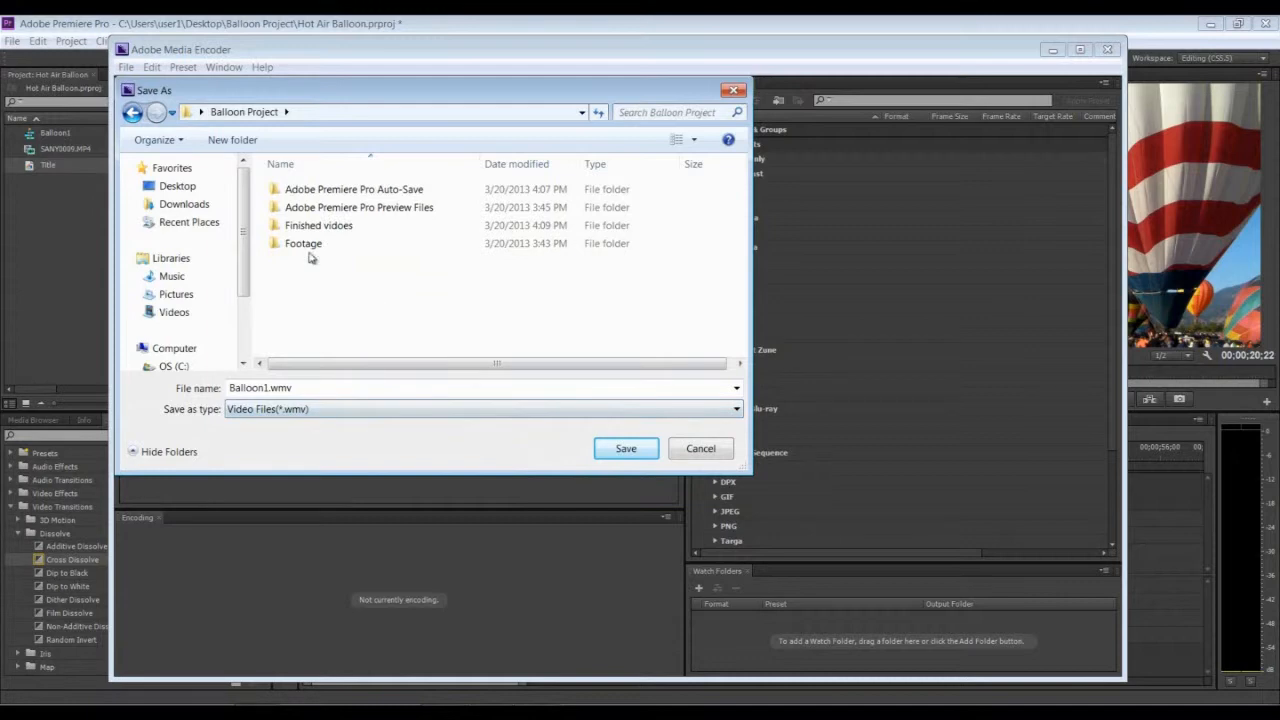
Step: Set the queued export to save as Balloon1.wmv in the "Finished vidoes" folder
click(297, 226)
click(618, 452)
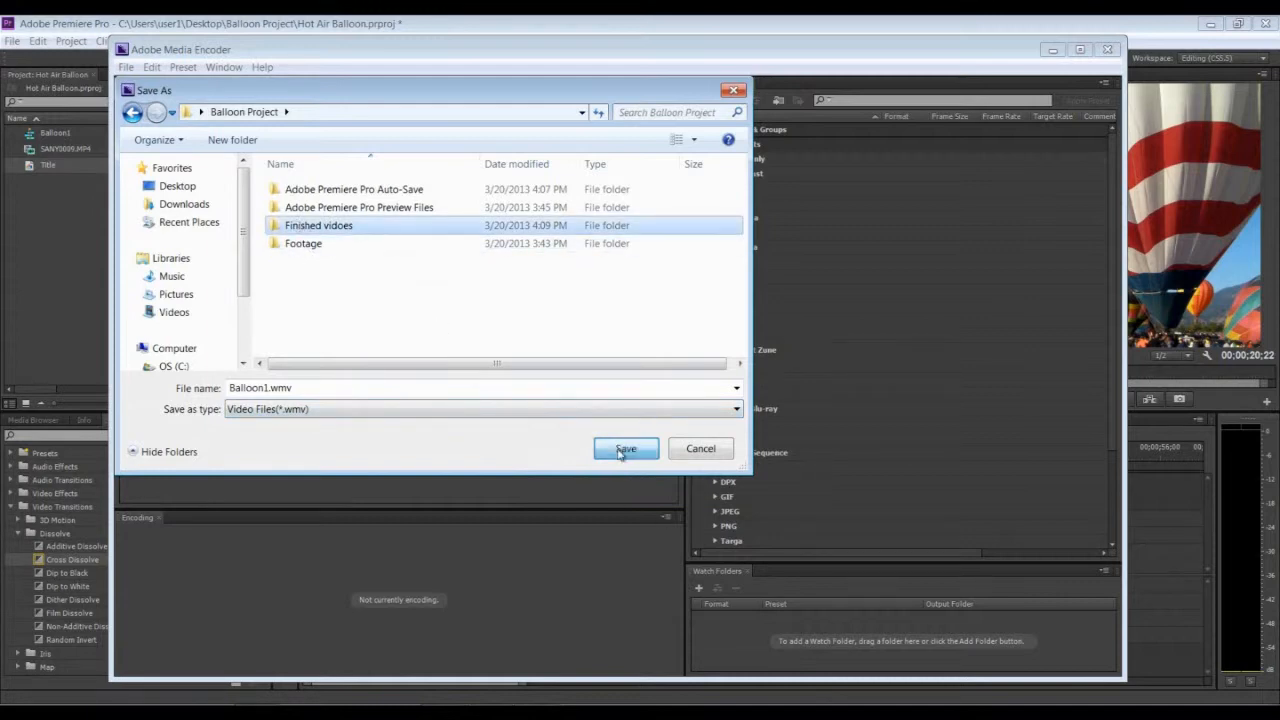
click(624, 448)
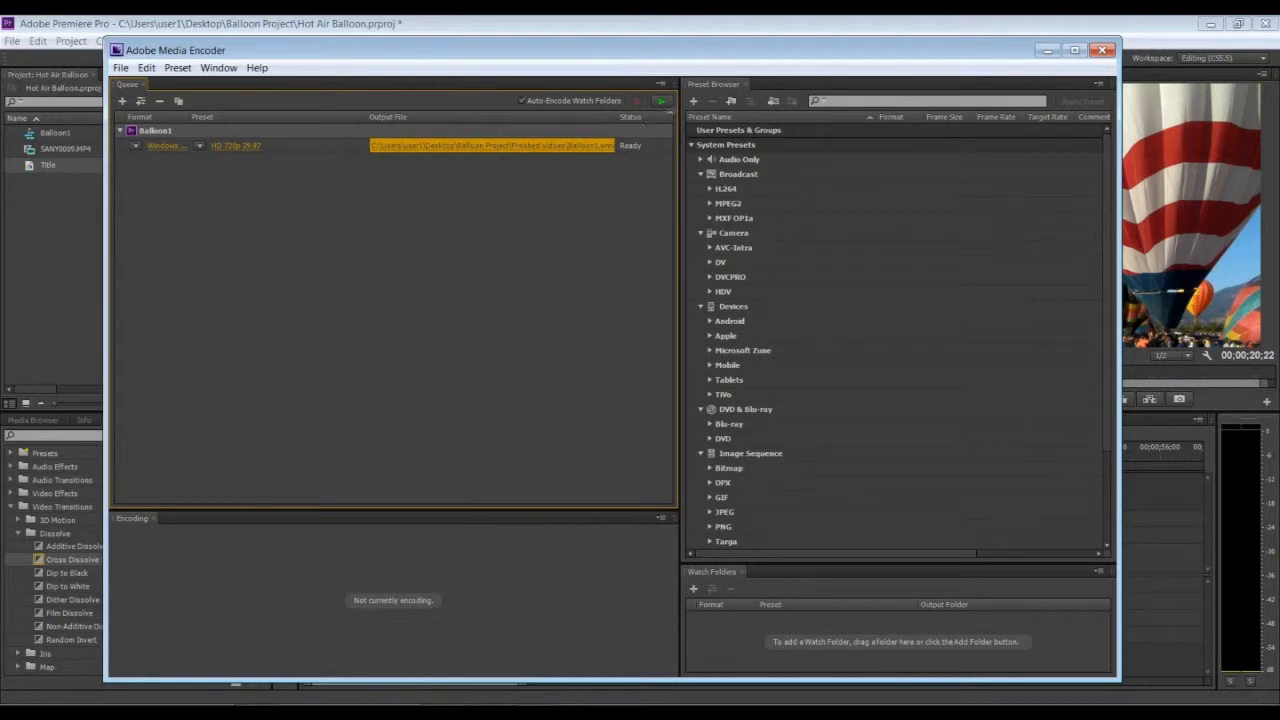
Step: Minimize Adobe Media Encoder, return to Adobe Premiere Pro and reopen the media export settings for the sequence
click(662, 104)
drag(553, 57, 575, 49)
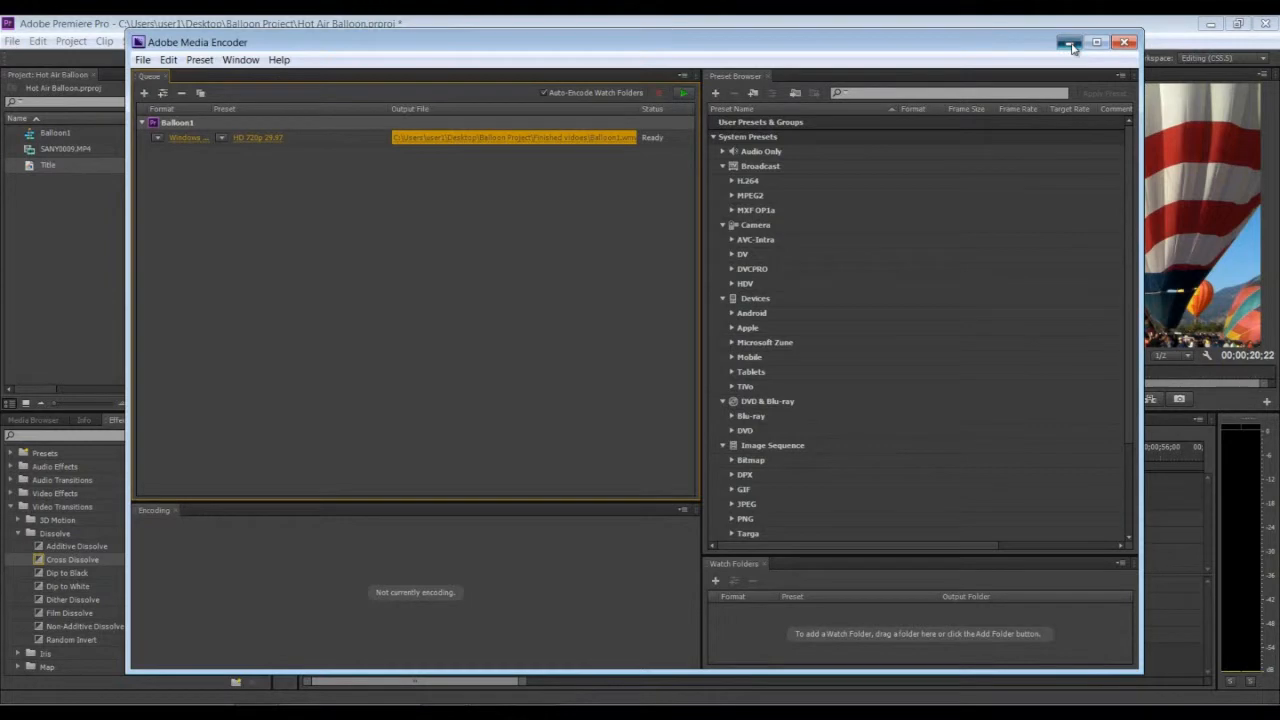
click(1068, 45)
click(13, 42)
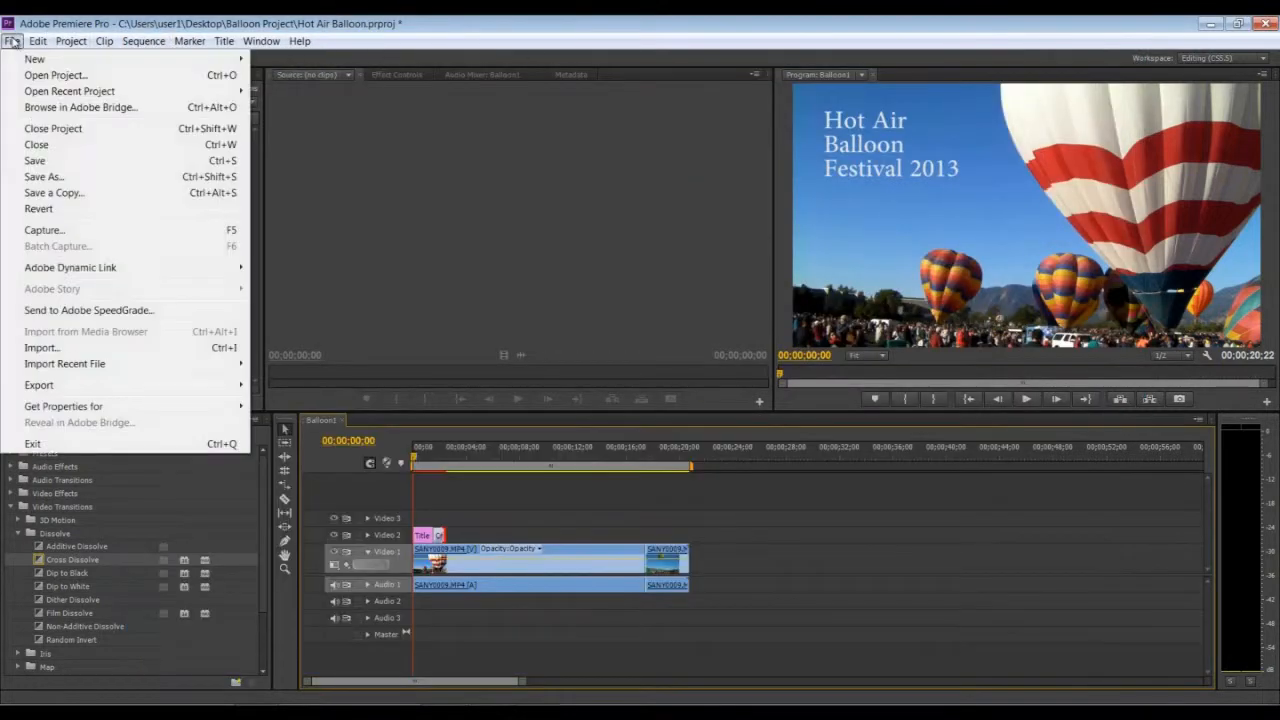
mouse_move(123, 391)
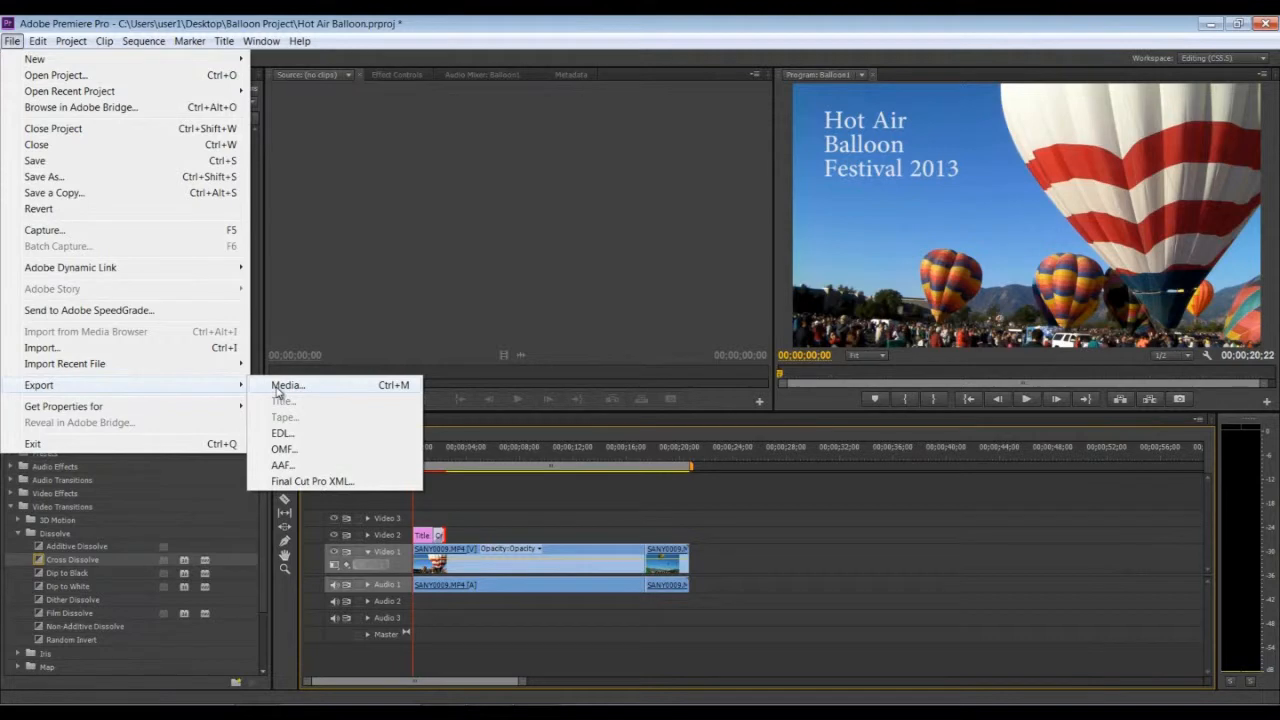
click(280, 386)
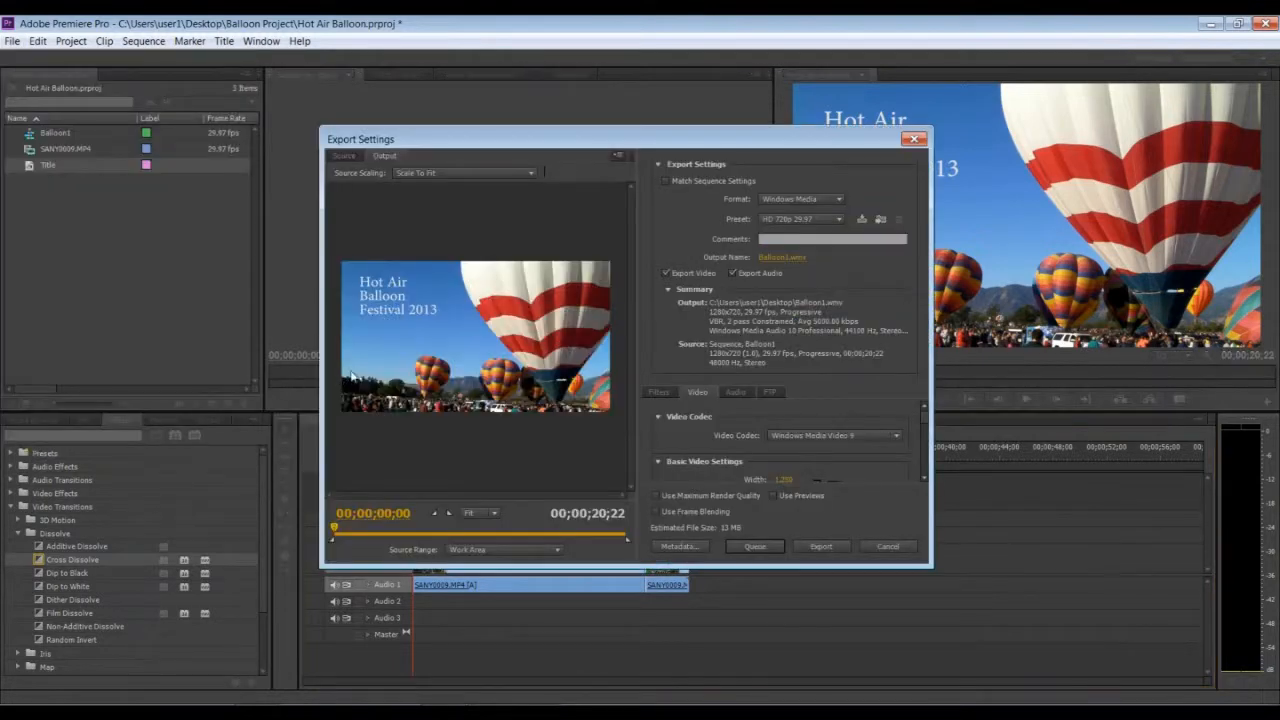
Step: Change the export format to MPEG4 and set the frame height to 168
click(842, 201)
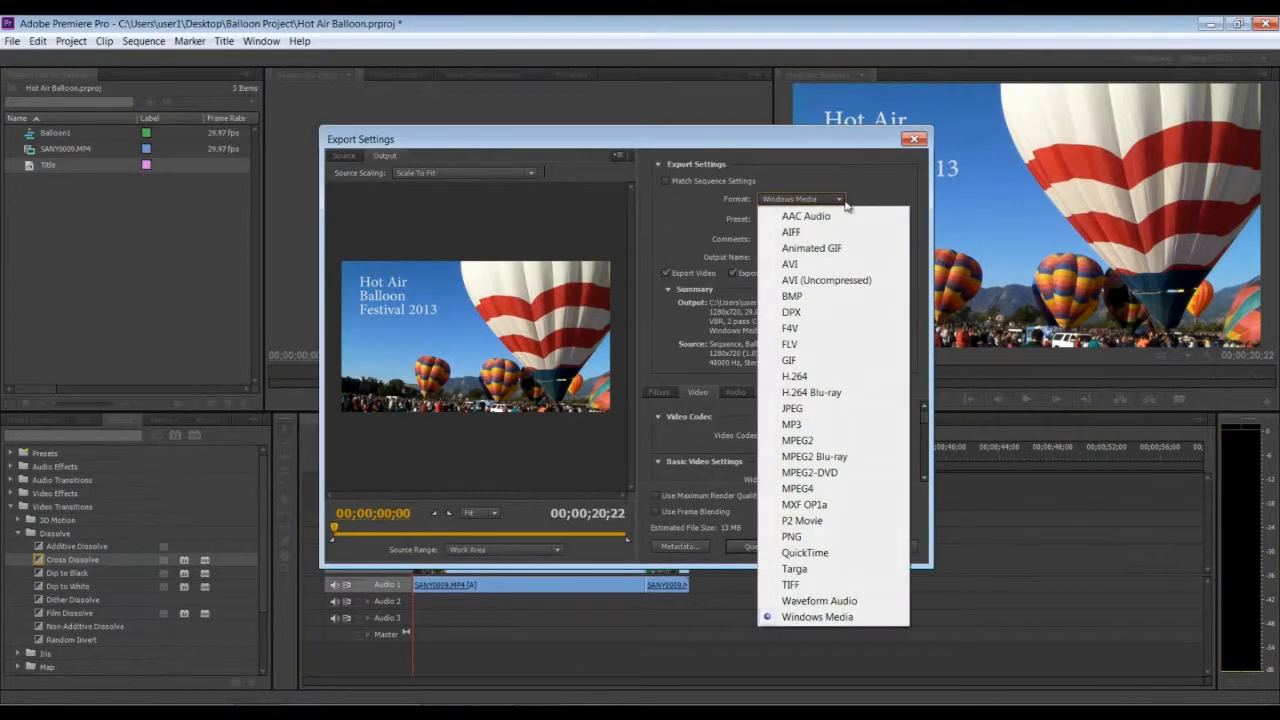
click(800, 488)
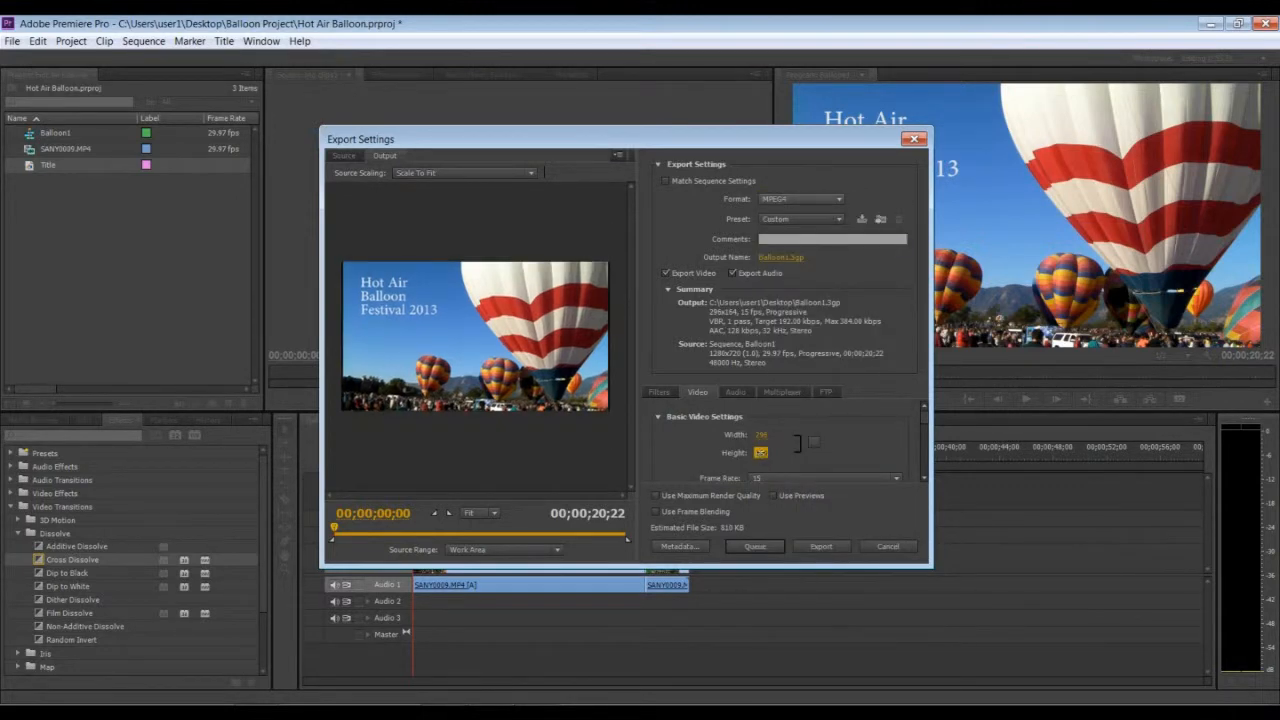
click(763, 454)
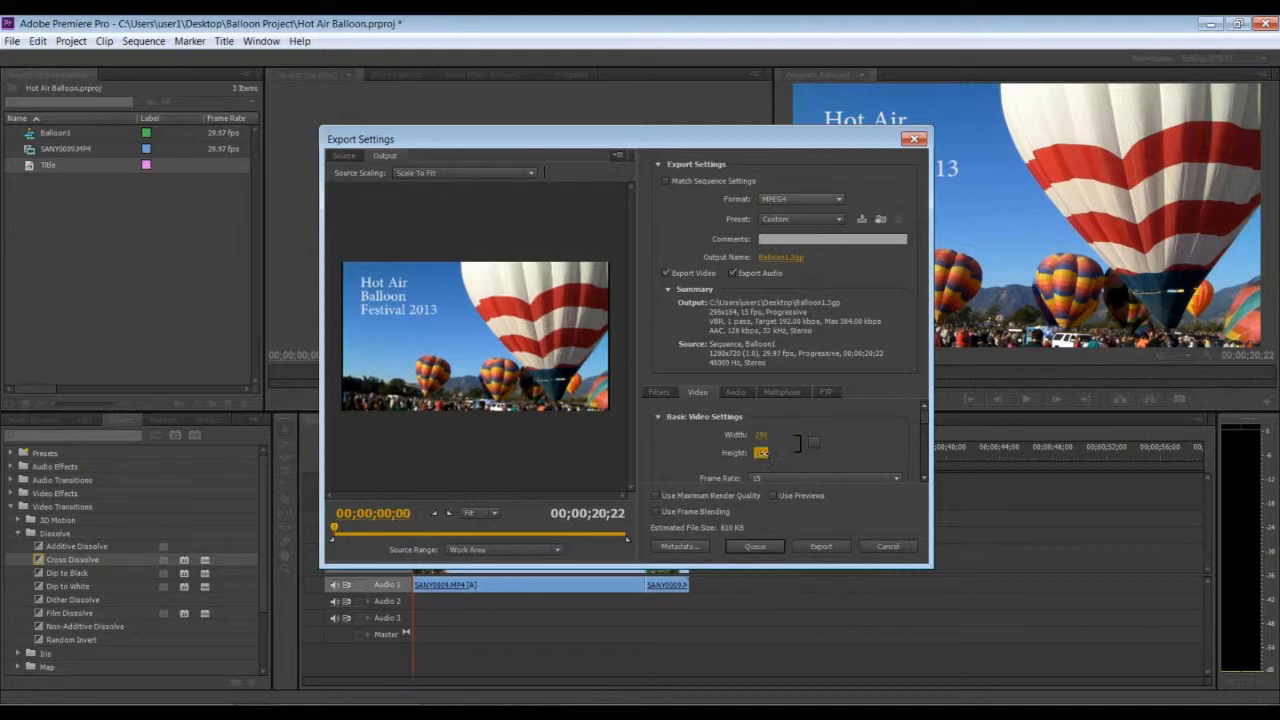
click(767, 454)
text(168)
key(Return)
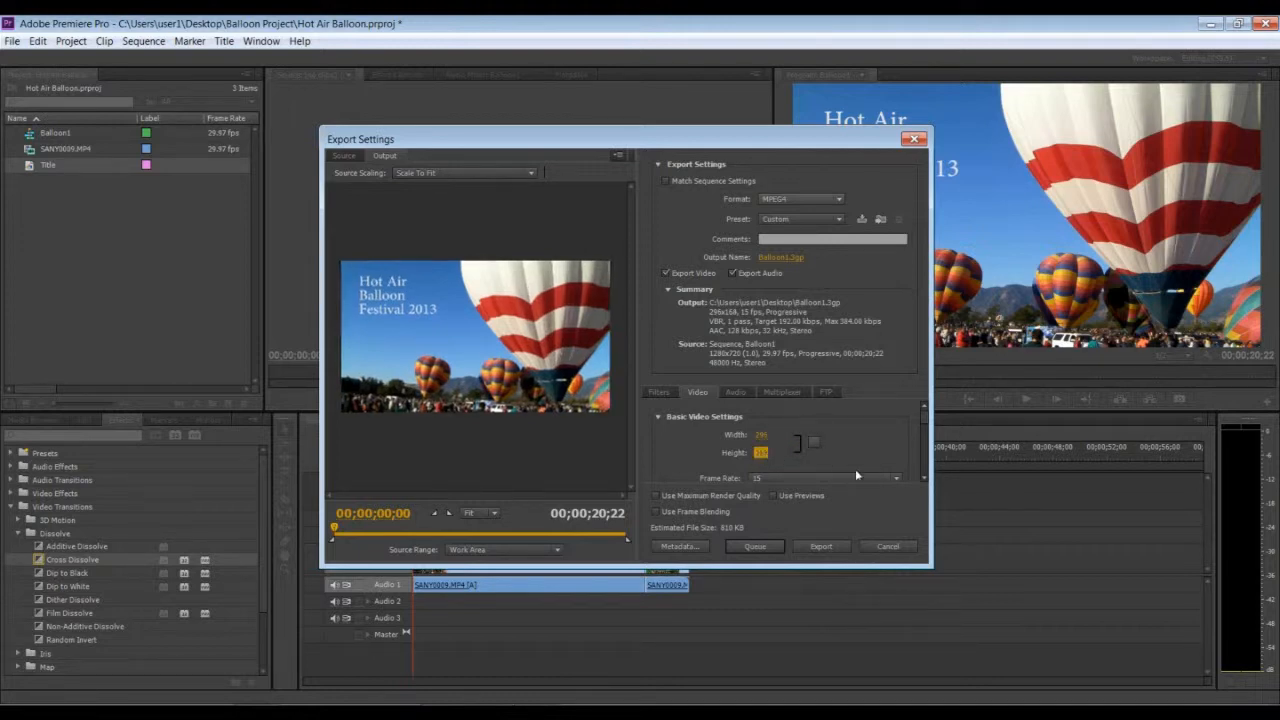
Step: Set the MPEG4 export's frame rate to 29.97
scroll(856, 476, down, 2)
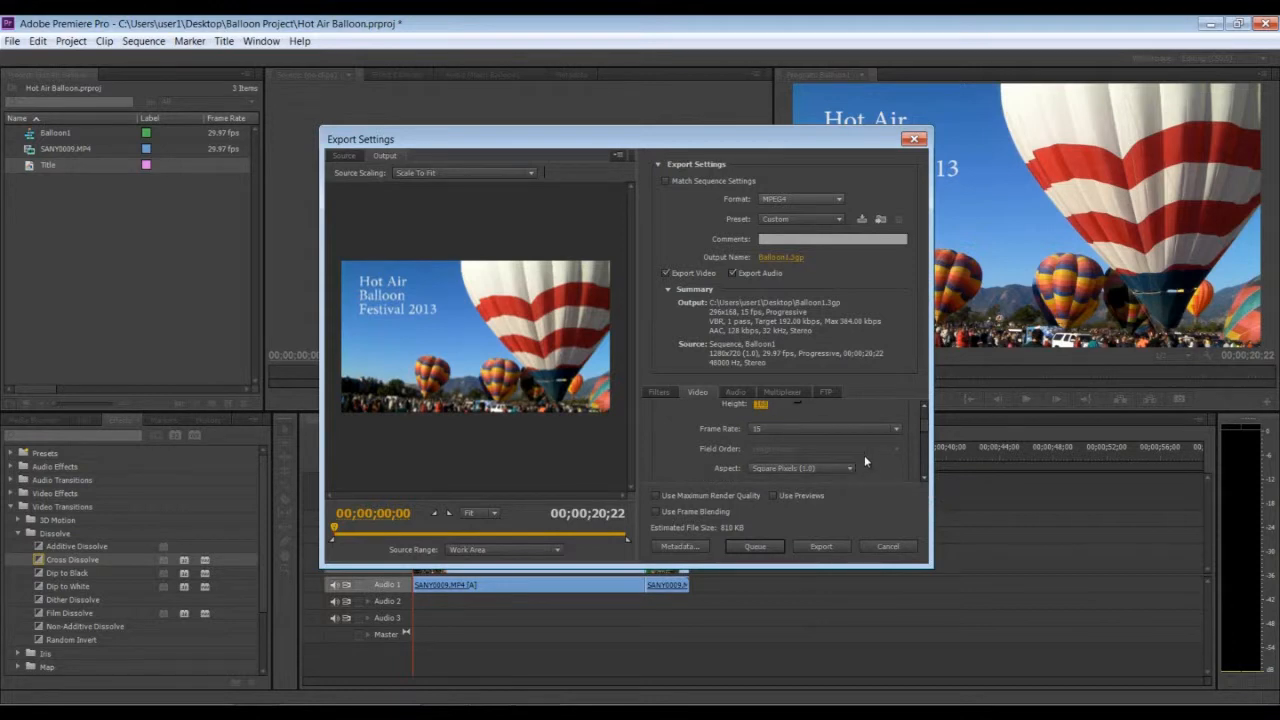
click(864, 428)
click(792, 557)
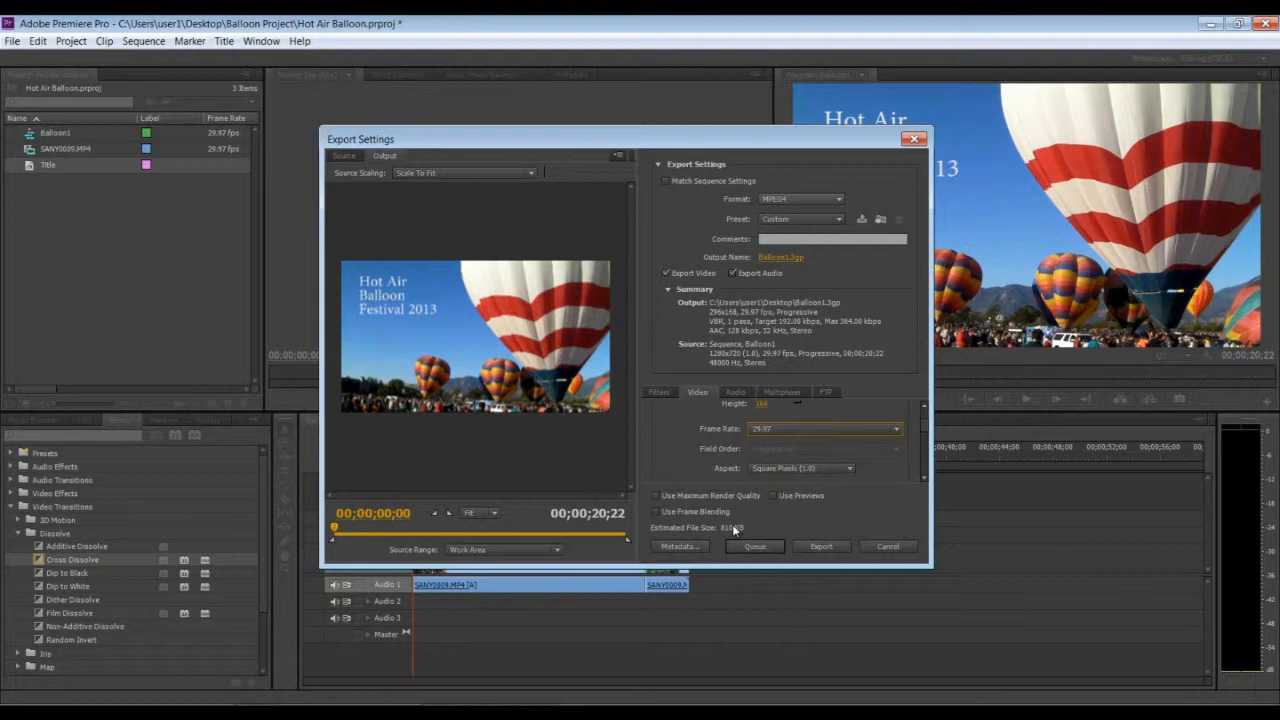
Step: Queue the MPEG4 export in Adobe Media Encoder and set its output to Balloon1.3gp in the "Finished vidoes" folder
click(755, 547)
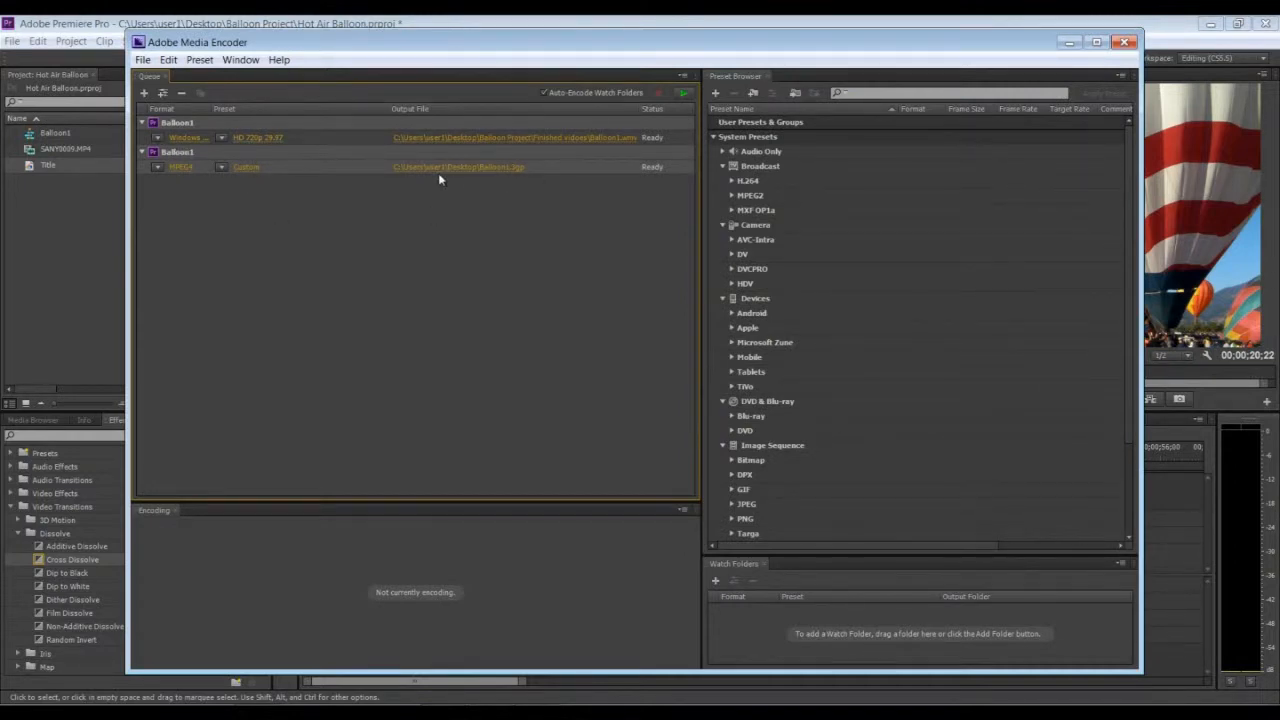
click(443, 168)
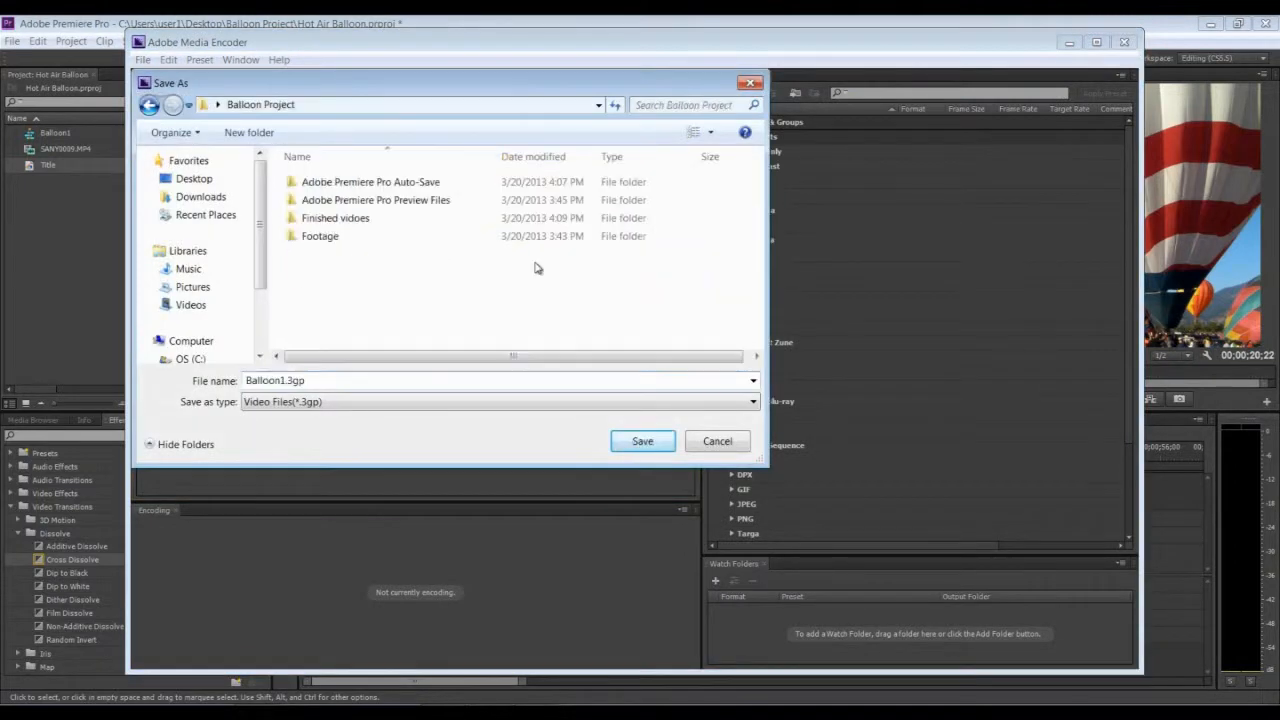
double_click(330, 218)
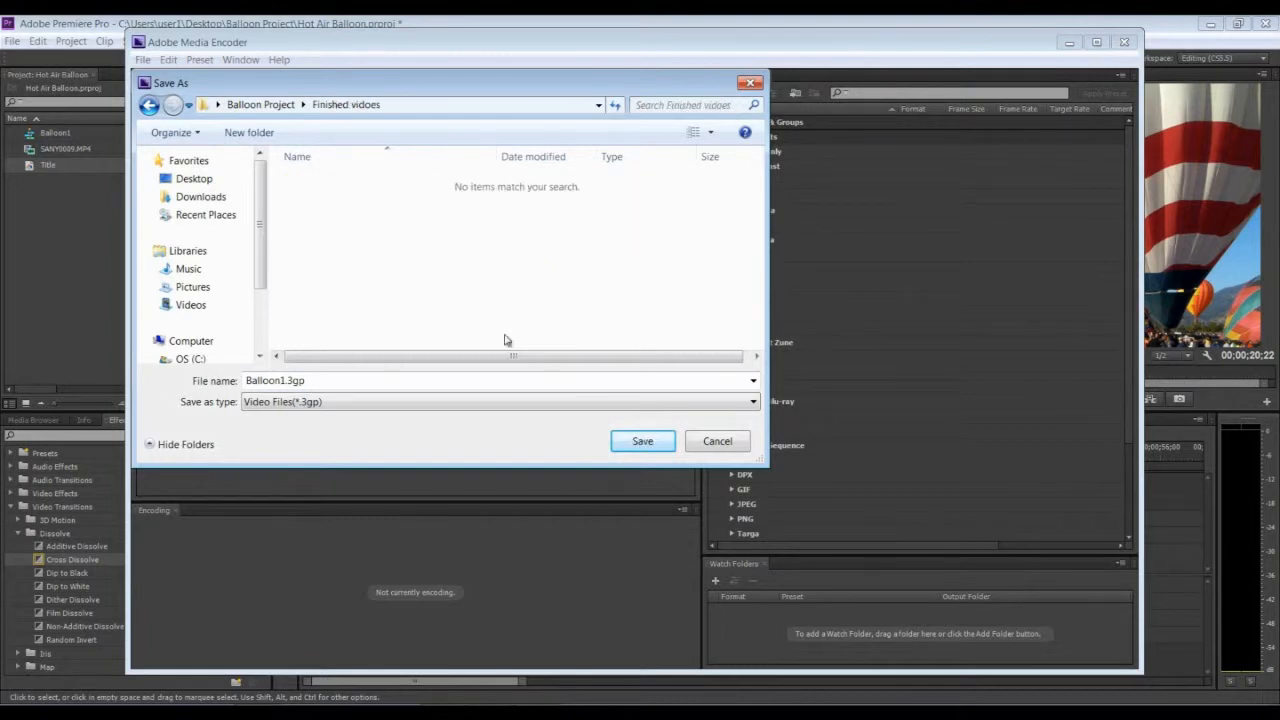
click(640, 441)
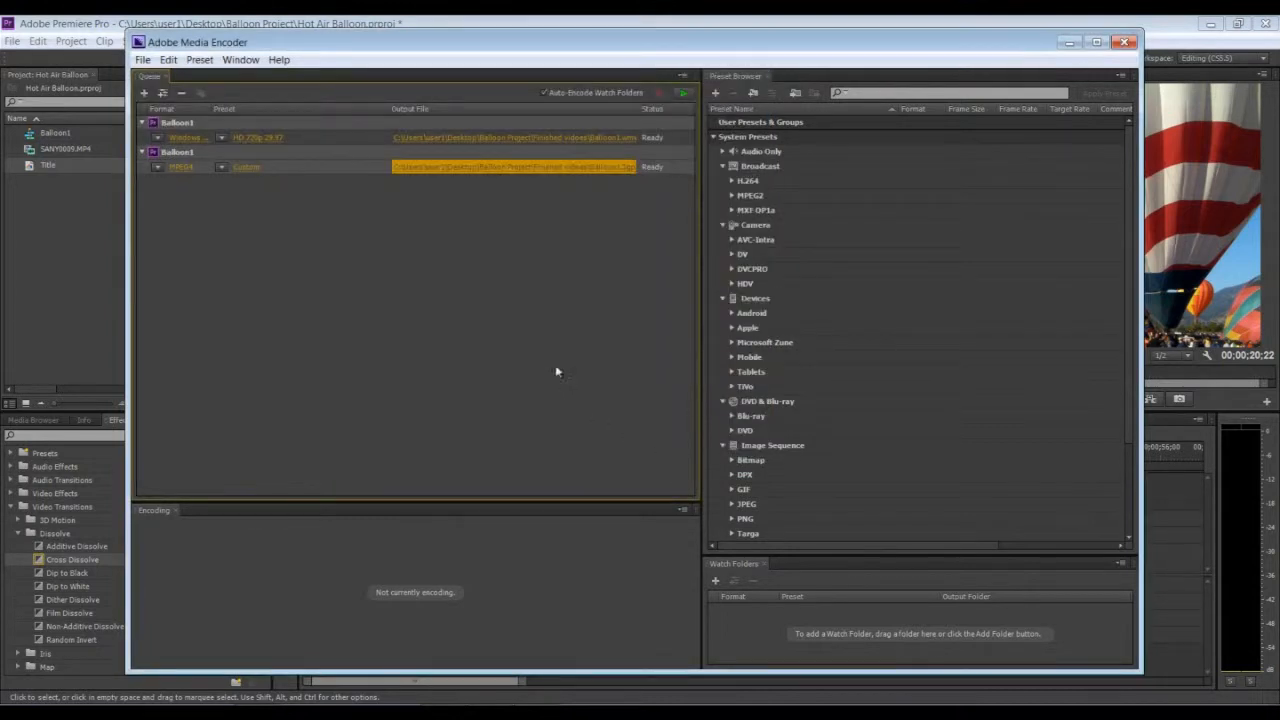
click(376, 281)
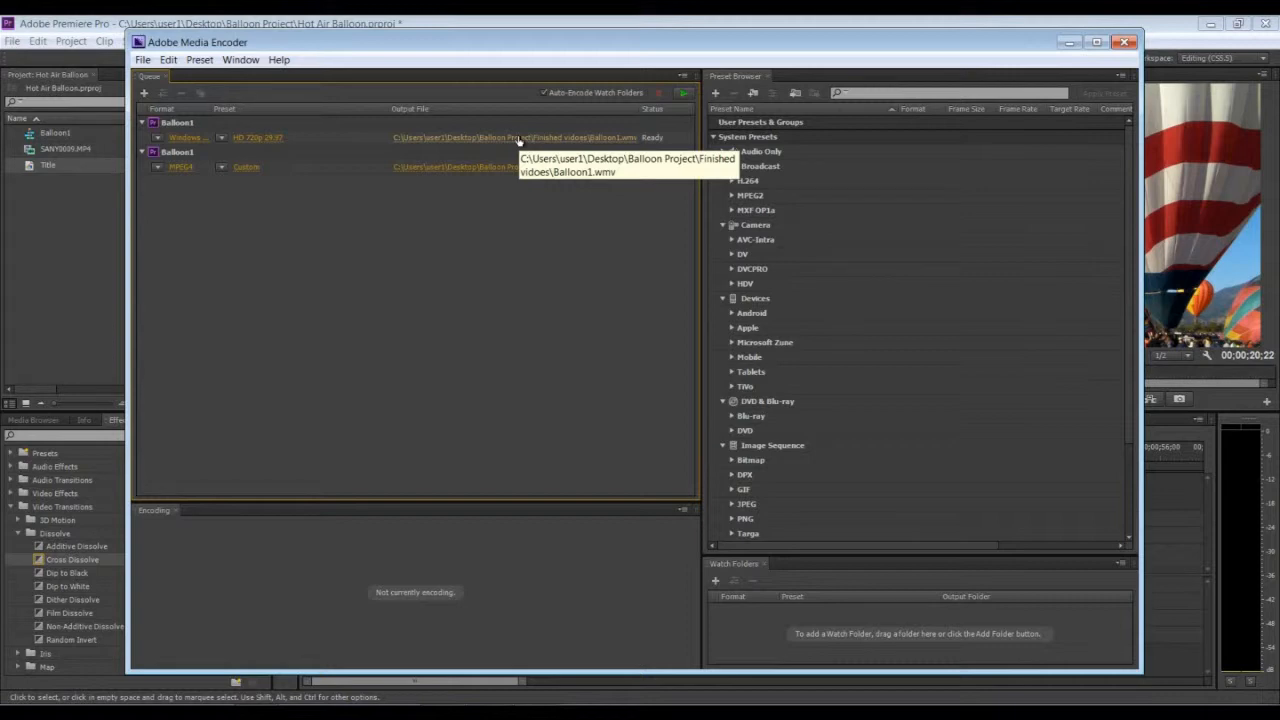
Step: Encode both queued Balloon1 exports and close Adobe Media Encoder once they are done
click(684, 95)
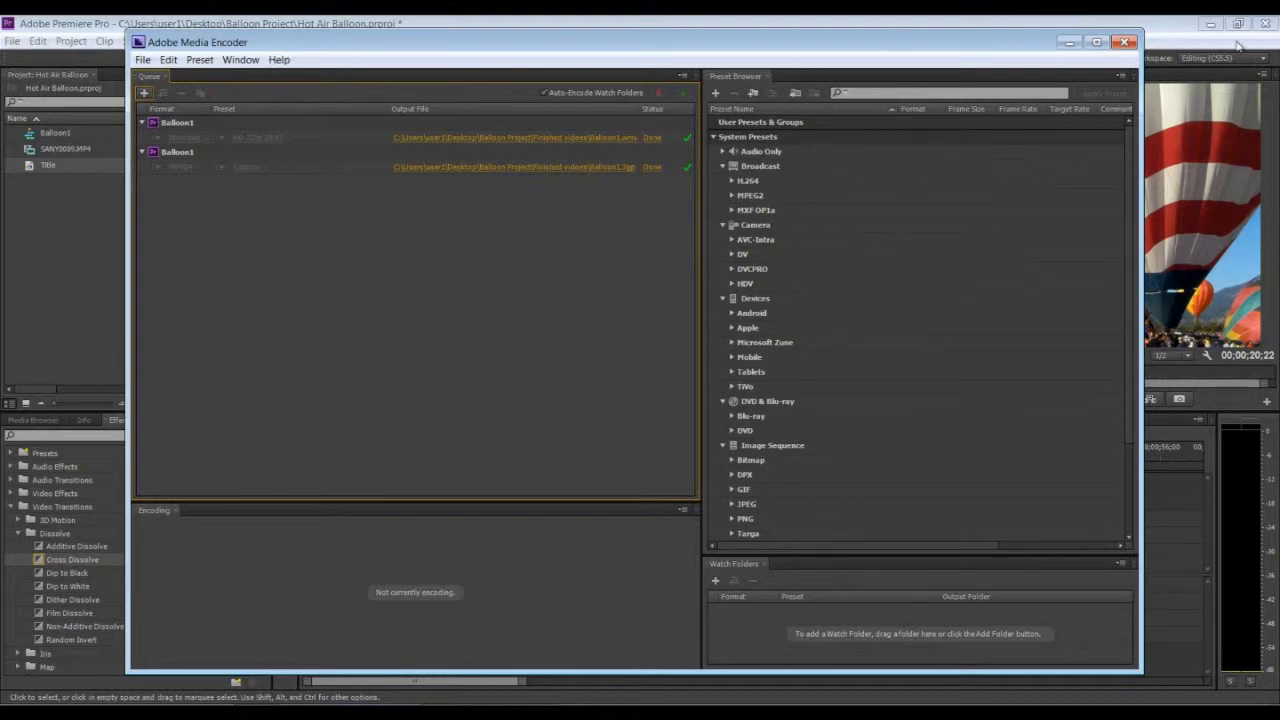
click(1130, 47)
Step: Minimize Adobe Premiere Pro and open Balloon1.wmv from the "Finished vidoes" folder inside Balloon Project on the desktop
click(1211, 27)
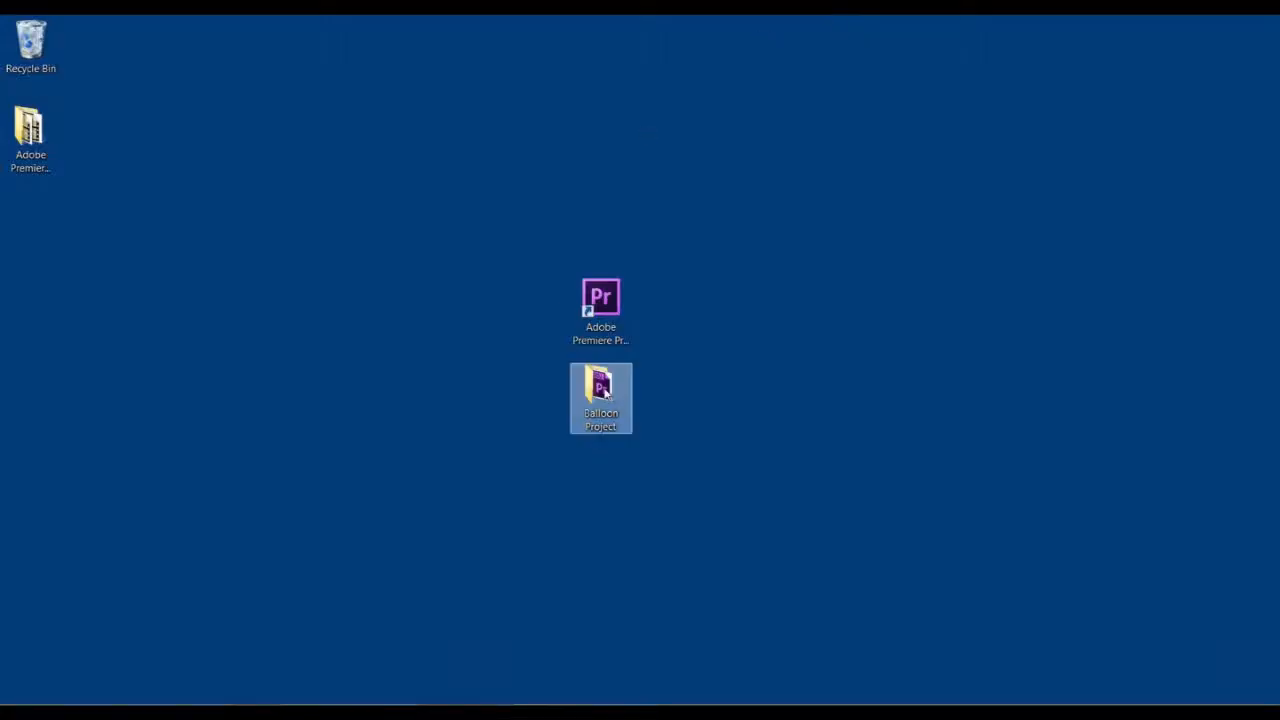
double_click(604, 393)
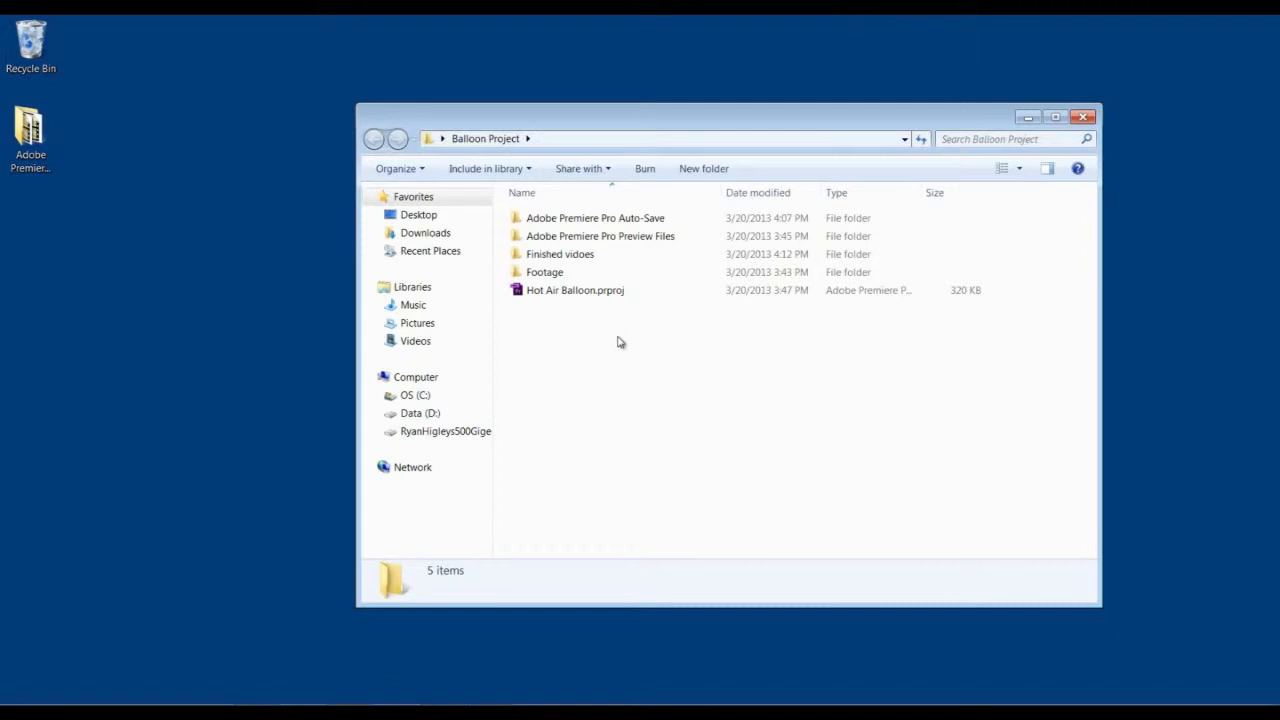
double_click(552, 254)
double_click(664, 258)
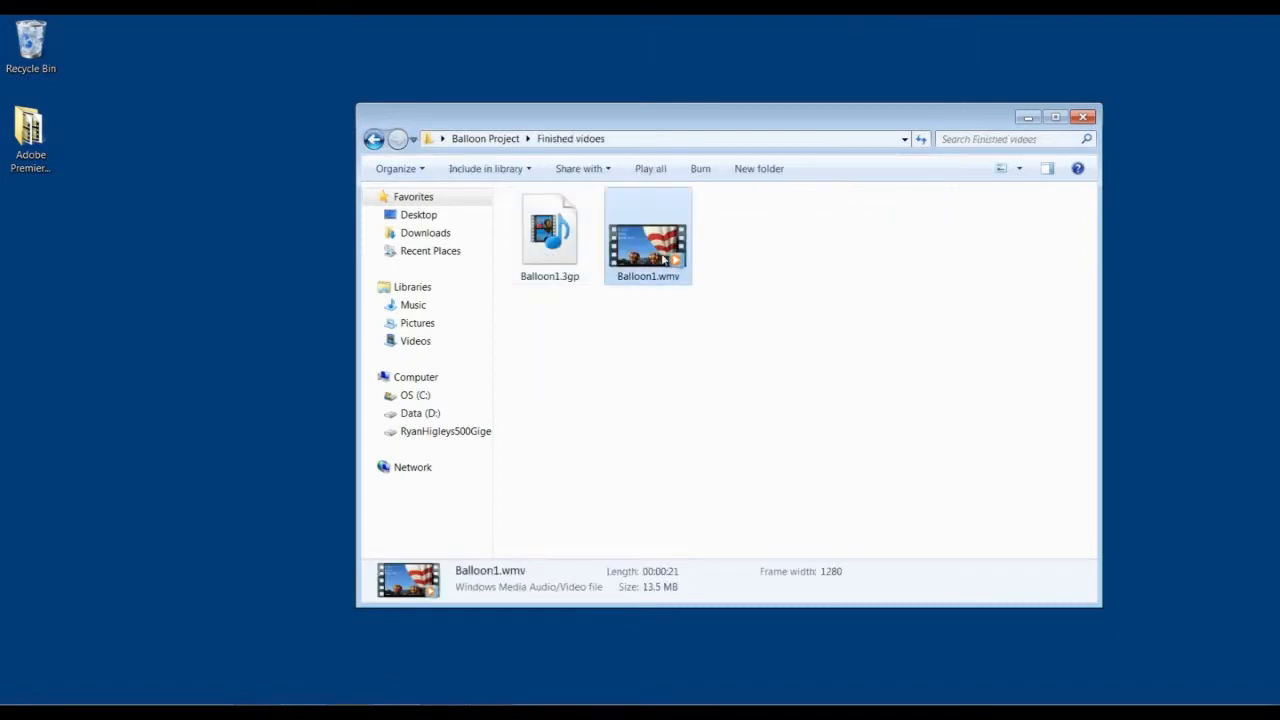